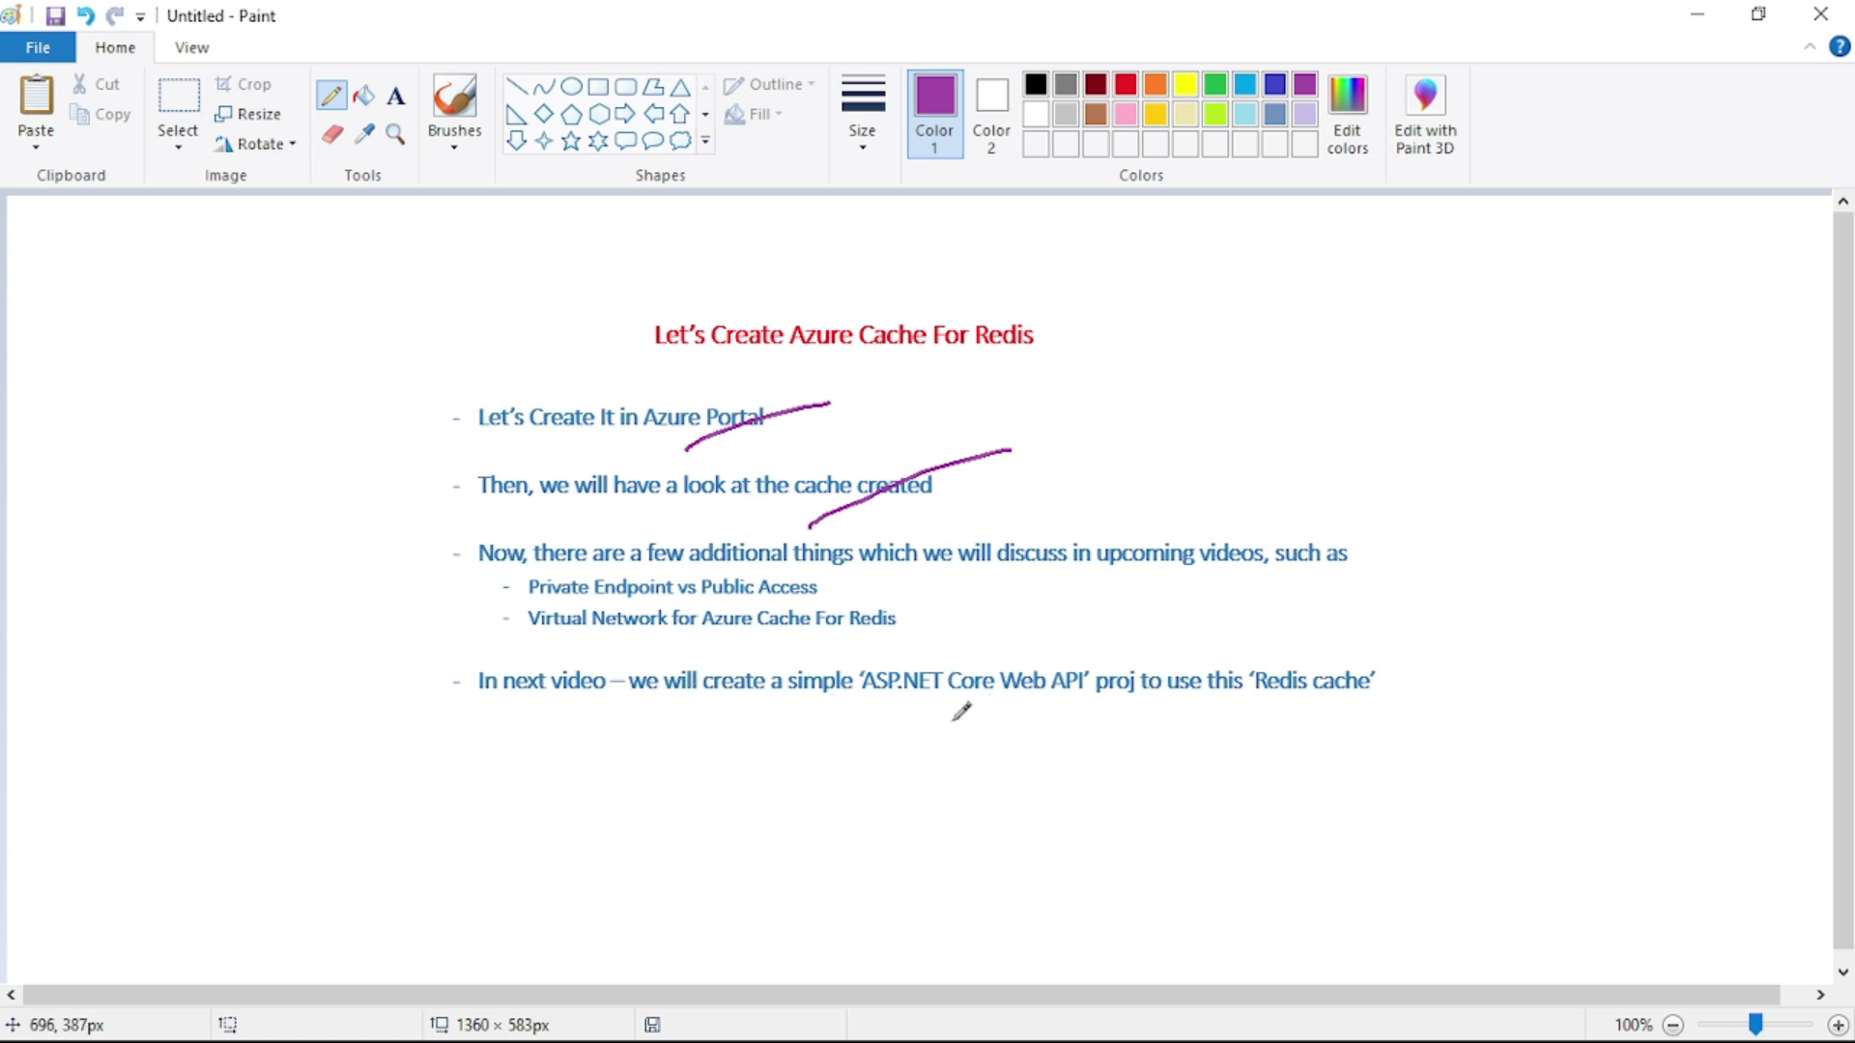
- Mark "ASP.NET Core Web API" and "Redis cache" in the last bullet with purple pencil strokes
left_click_drag(948, 720, 1098, 660)
left_click_drag(1222, 731, 1376, 665)
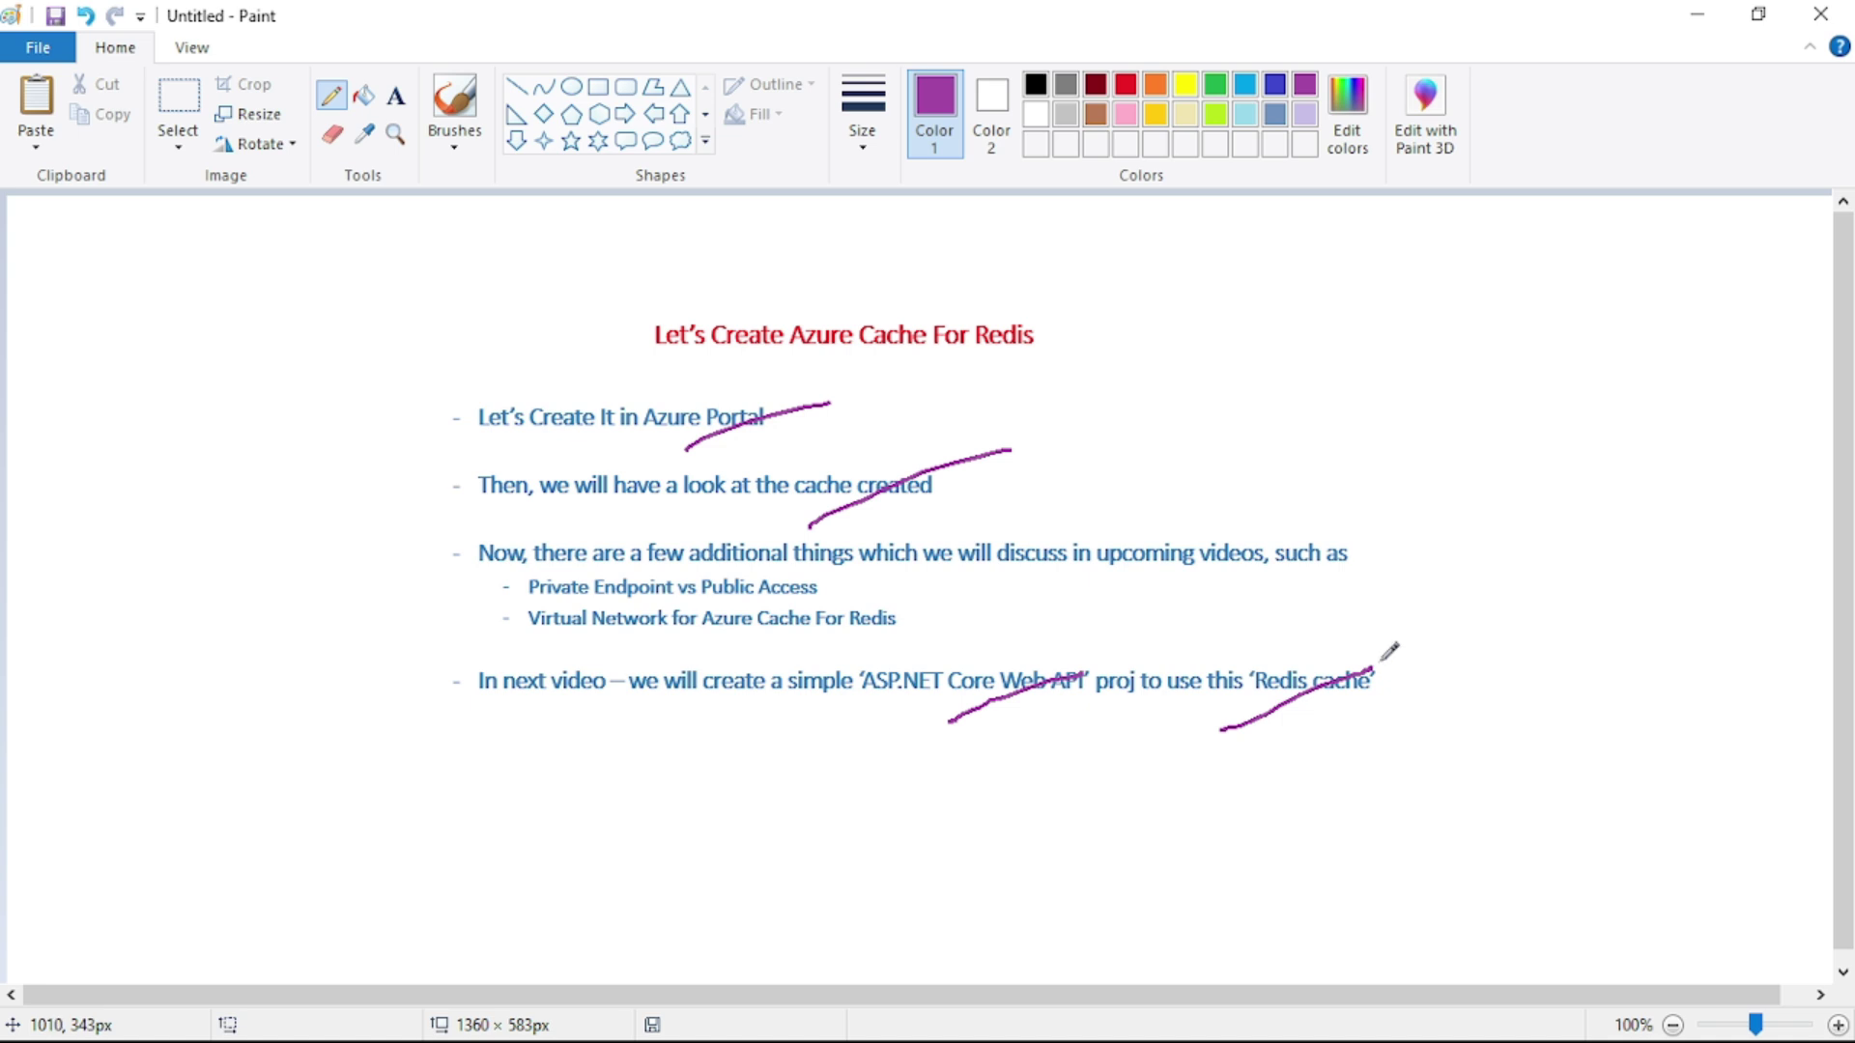
- Switch to the Azure portal in Chrome and start creating a new Azure Cache for Redis
key("alt+Tab")
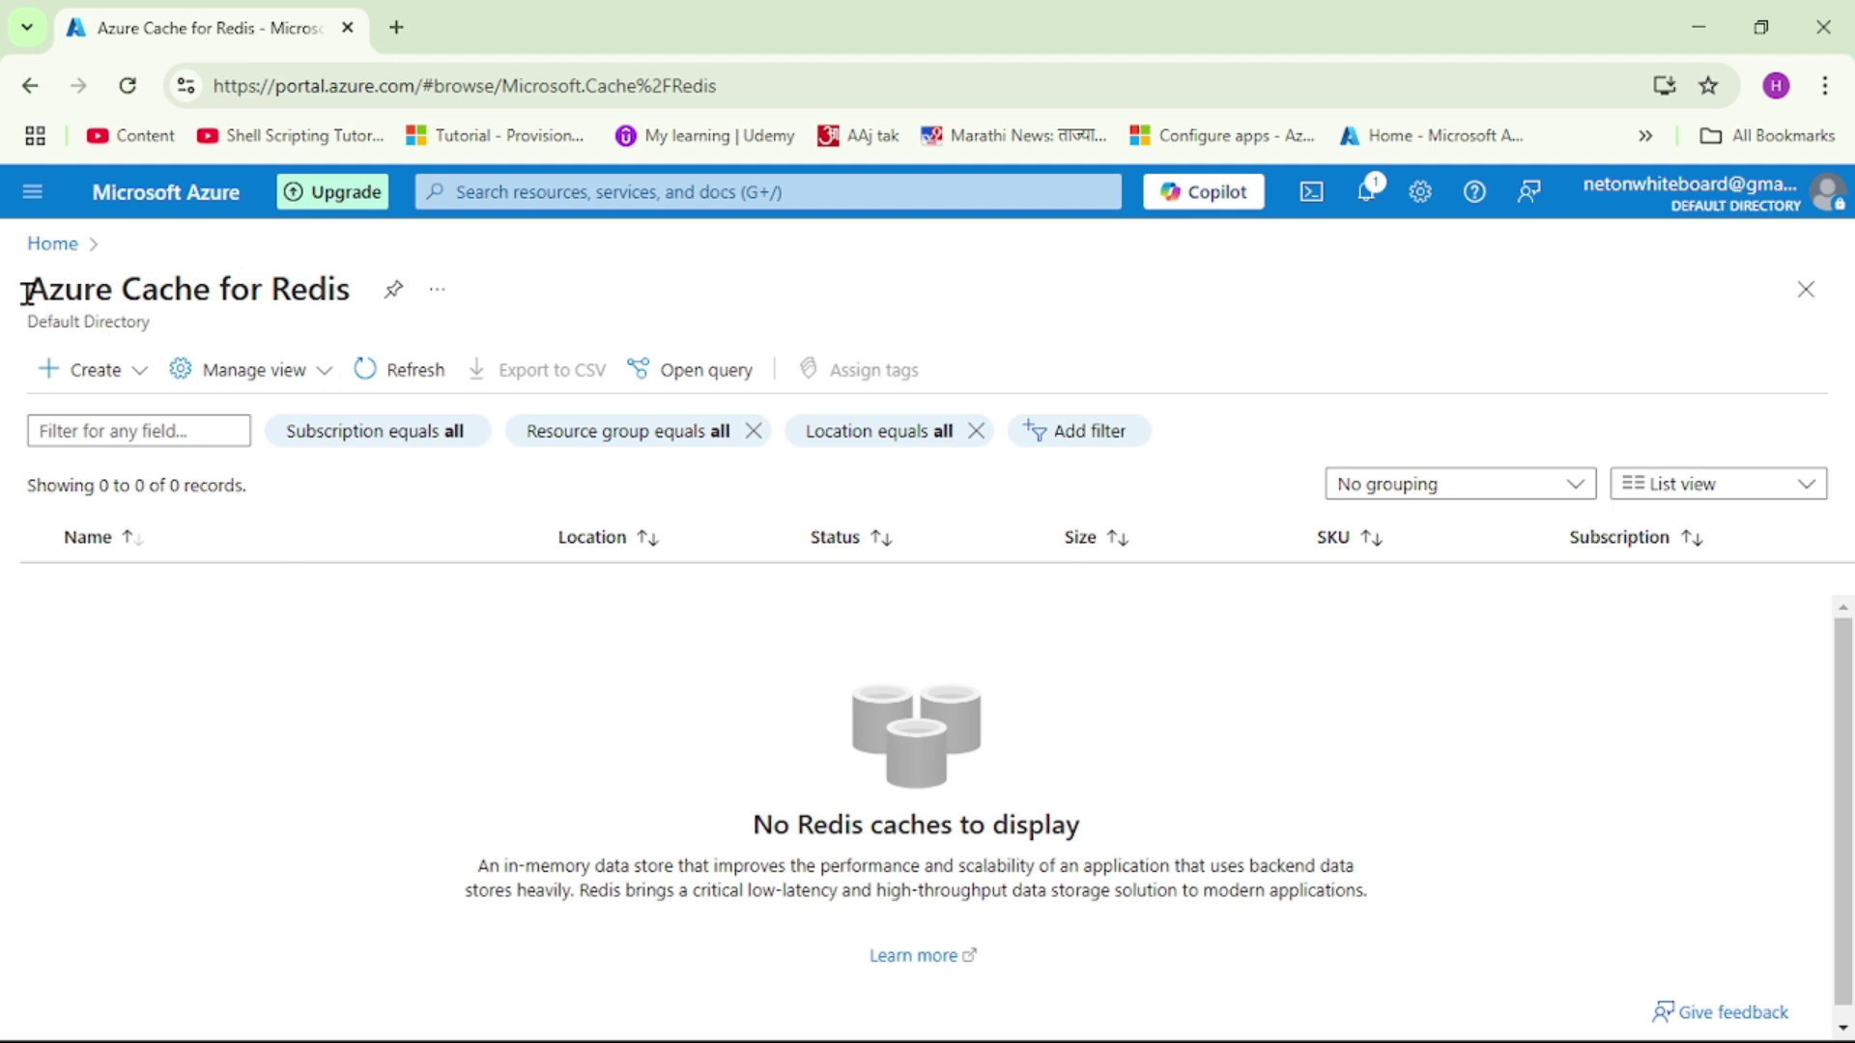
left_click_drag(27, 290, 362, 290)
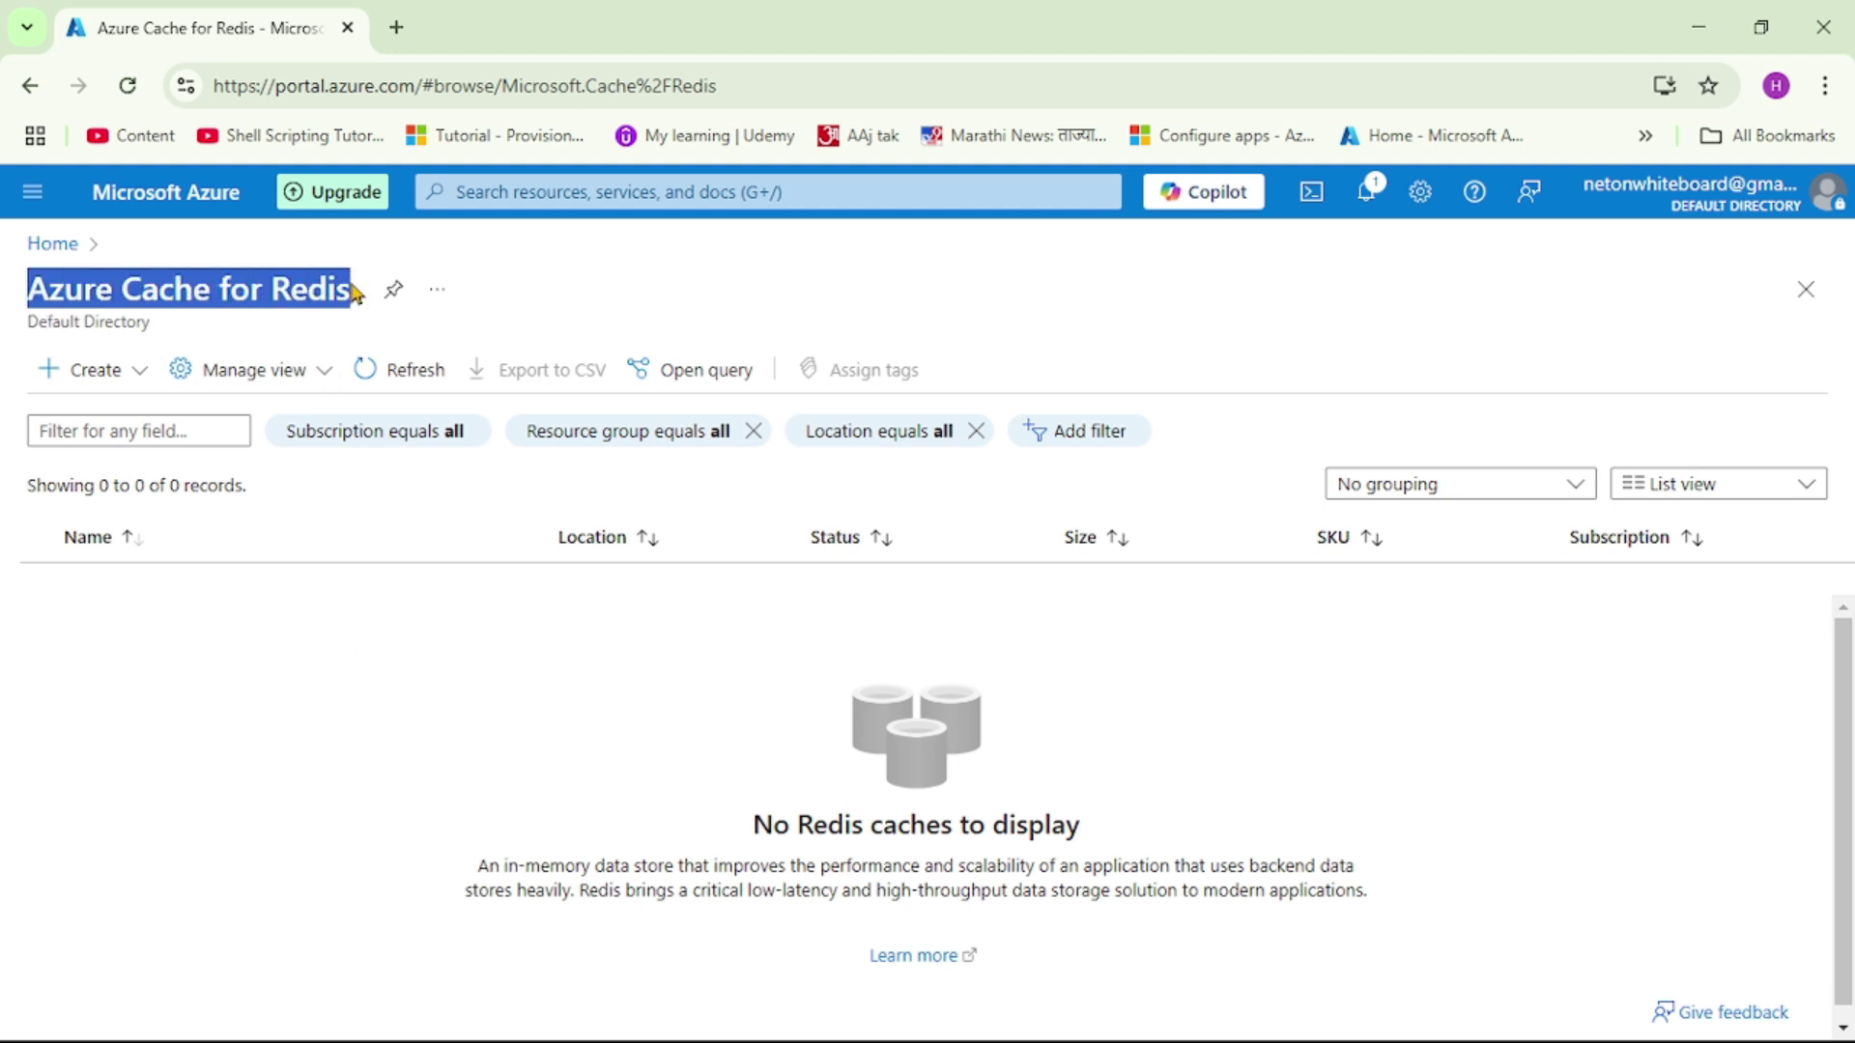
left_click(201, 575)
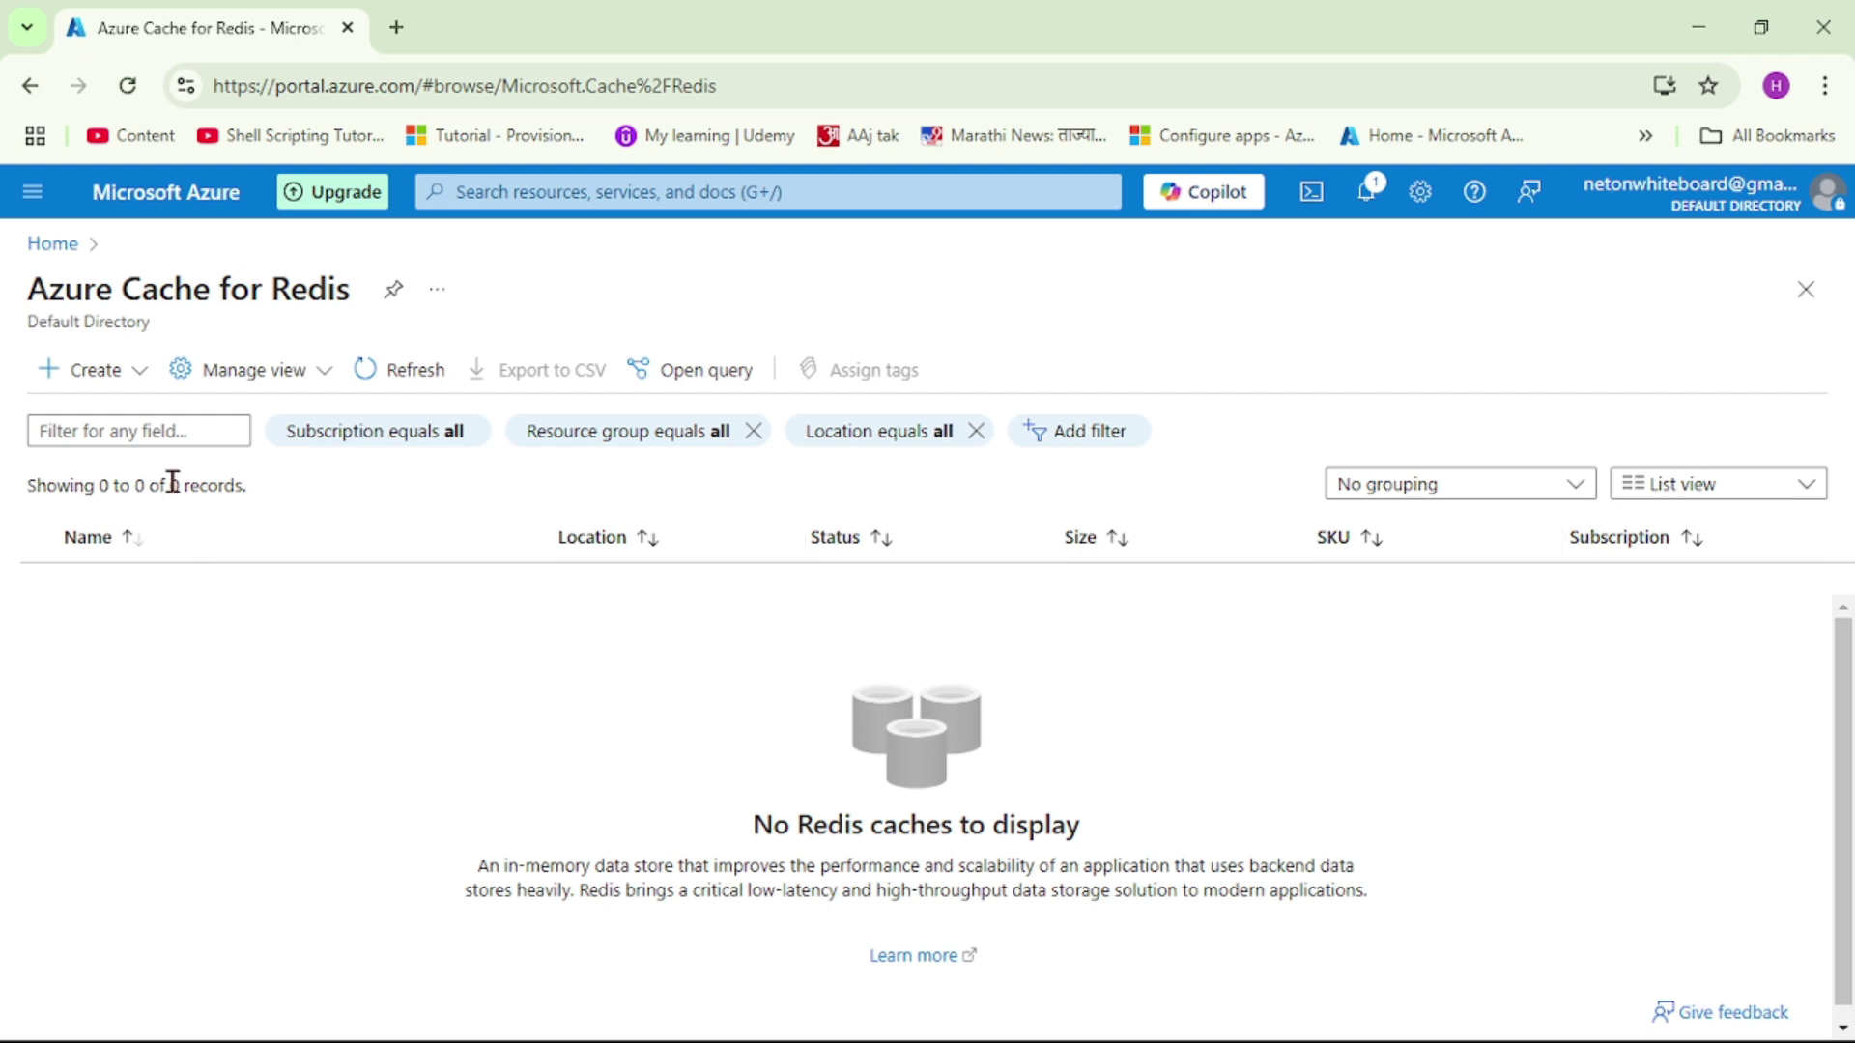
left_click(139, 374)
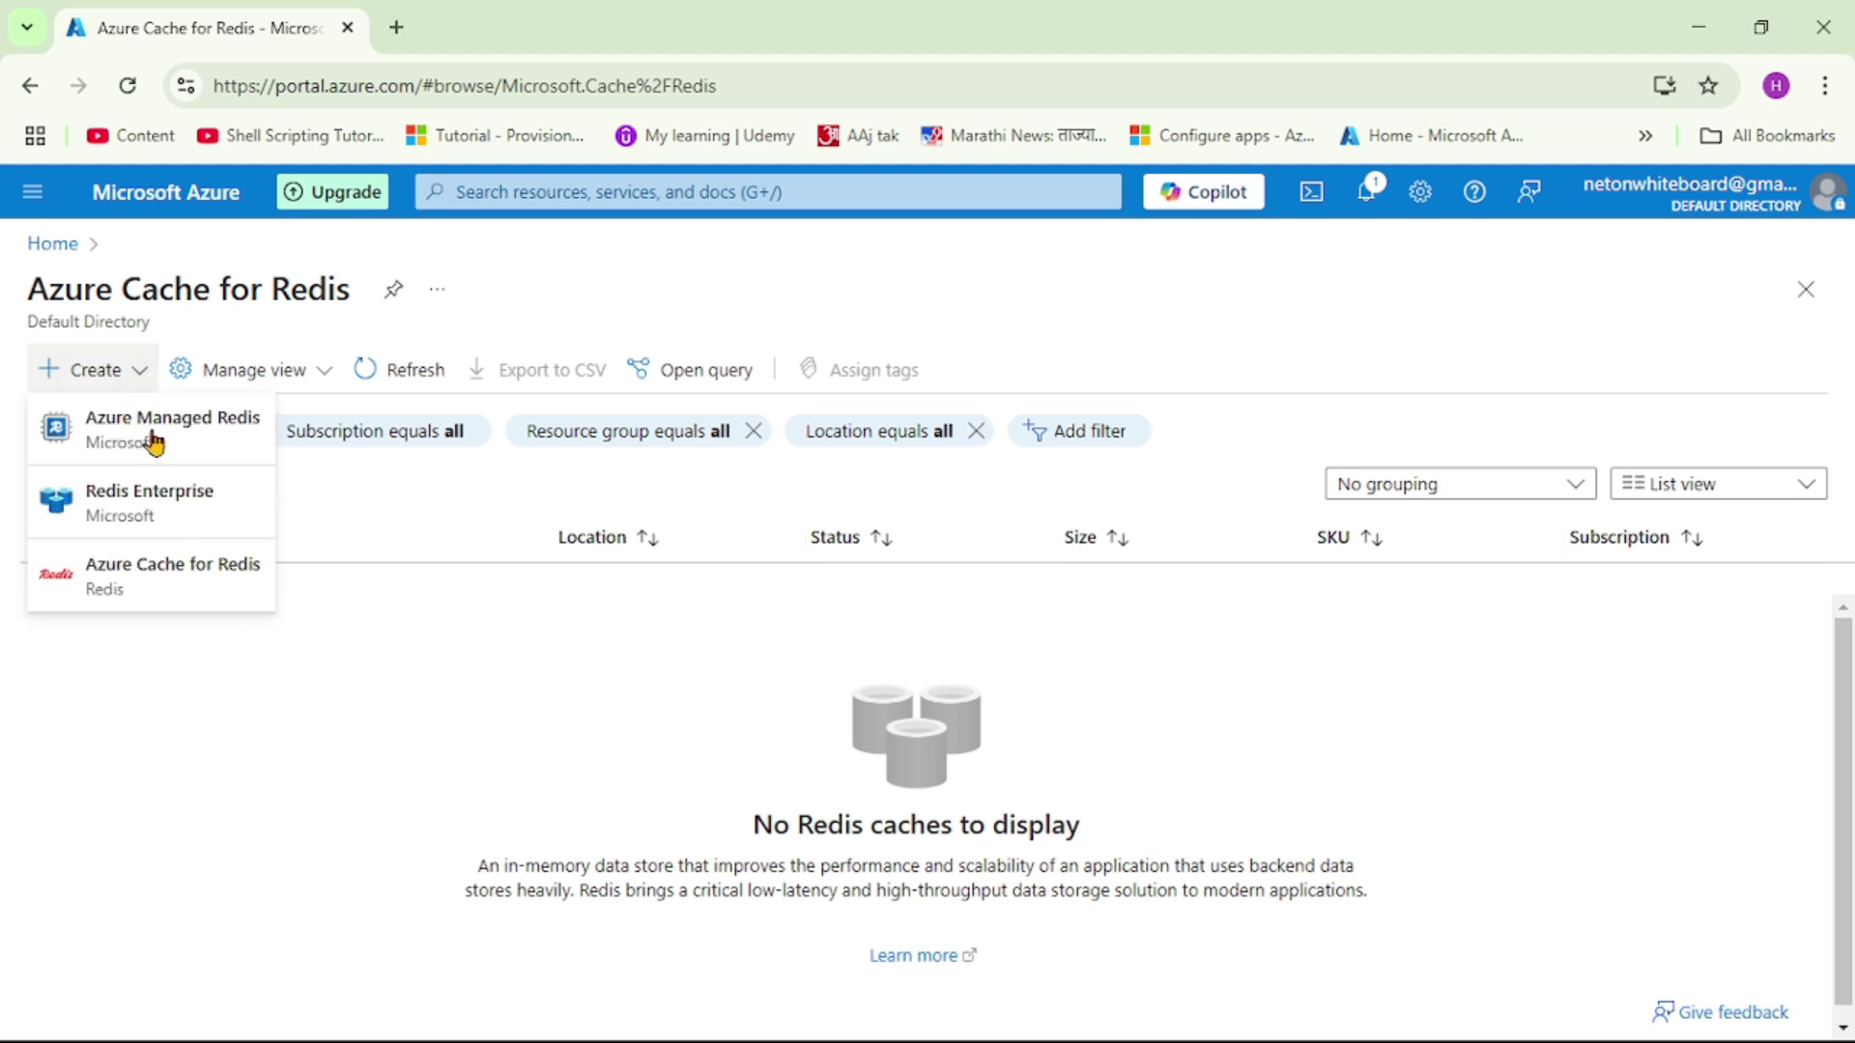
left_click(172, 576)
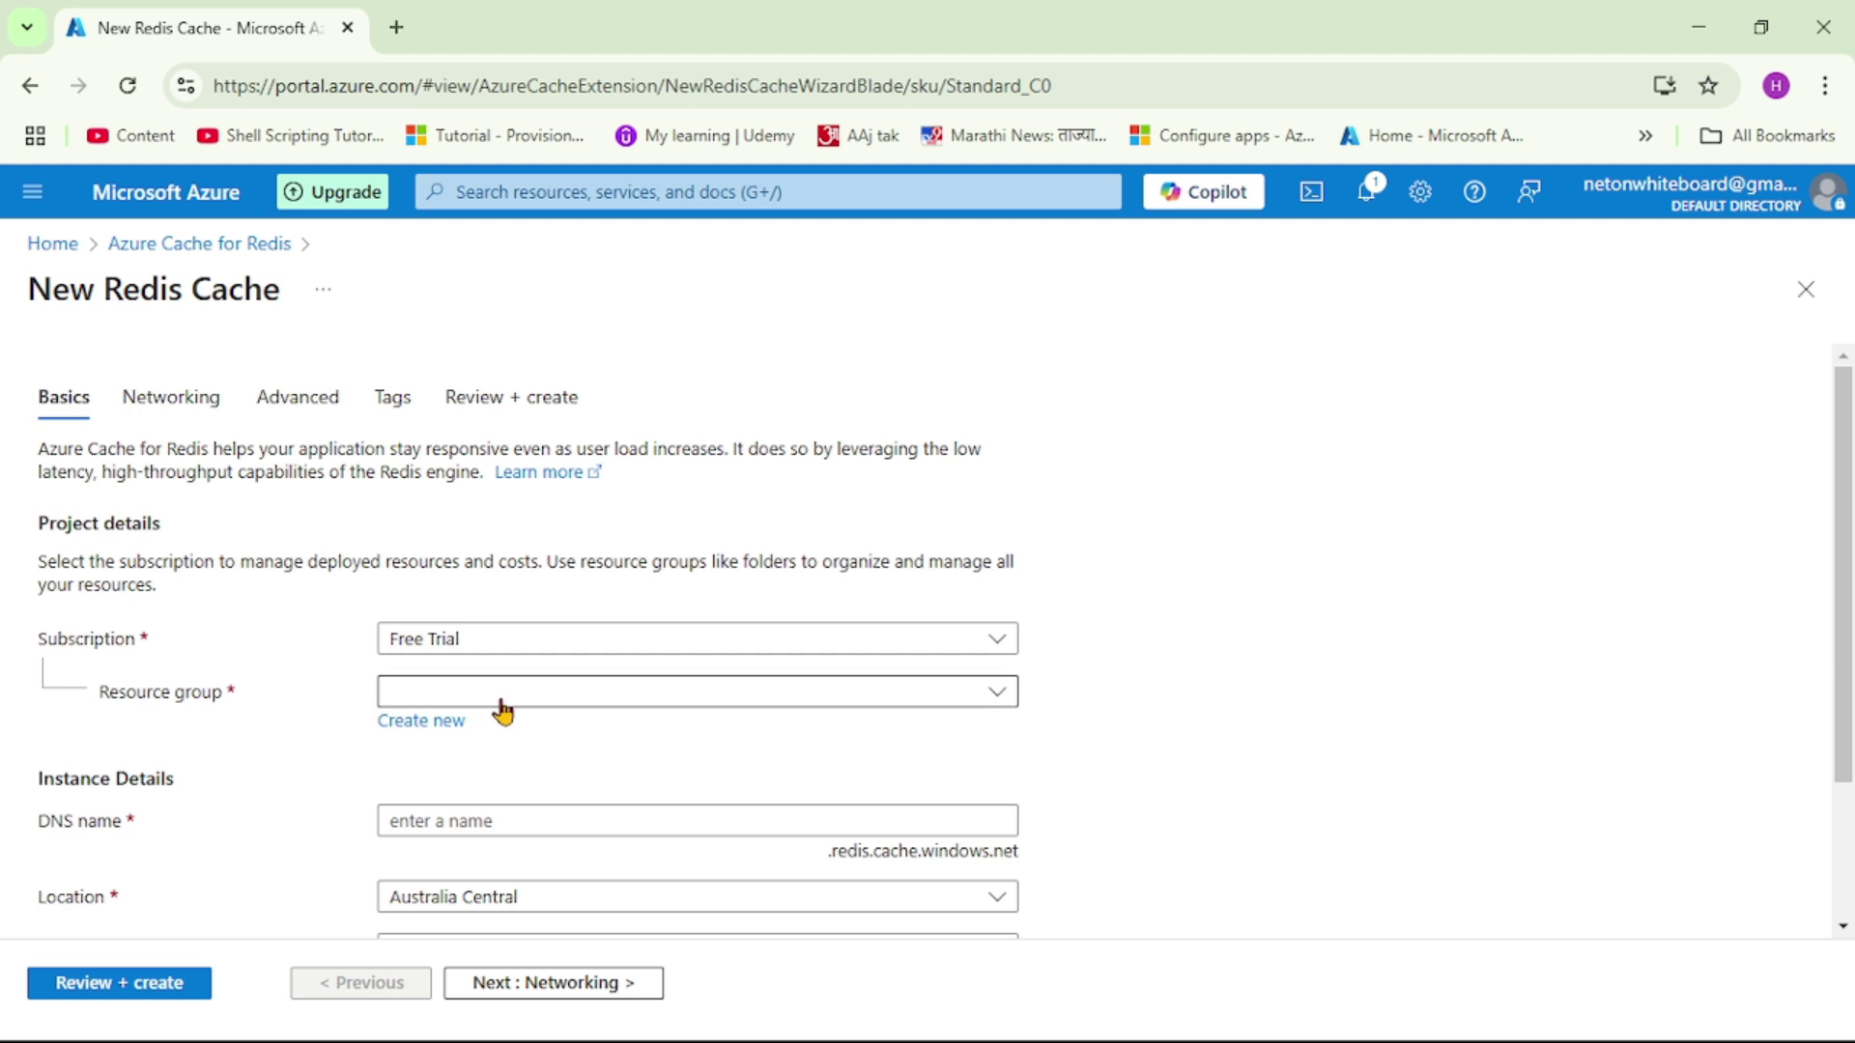
- Assign the new cache to the rd-demo resource group and set its DNS name to OurFirstAzureRedisCache
left_click(530, 703)
left_click(464, 821)
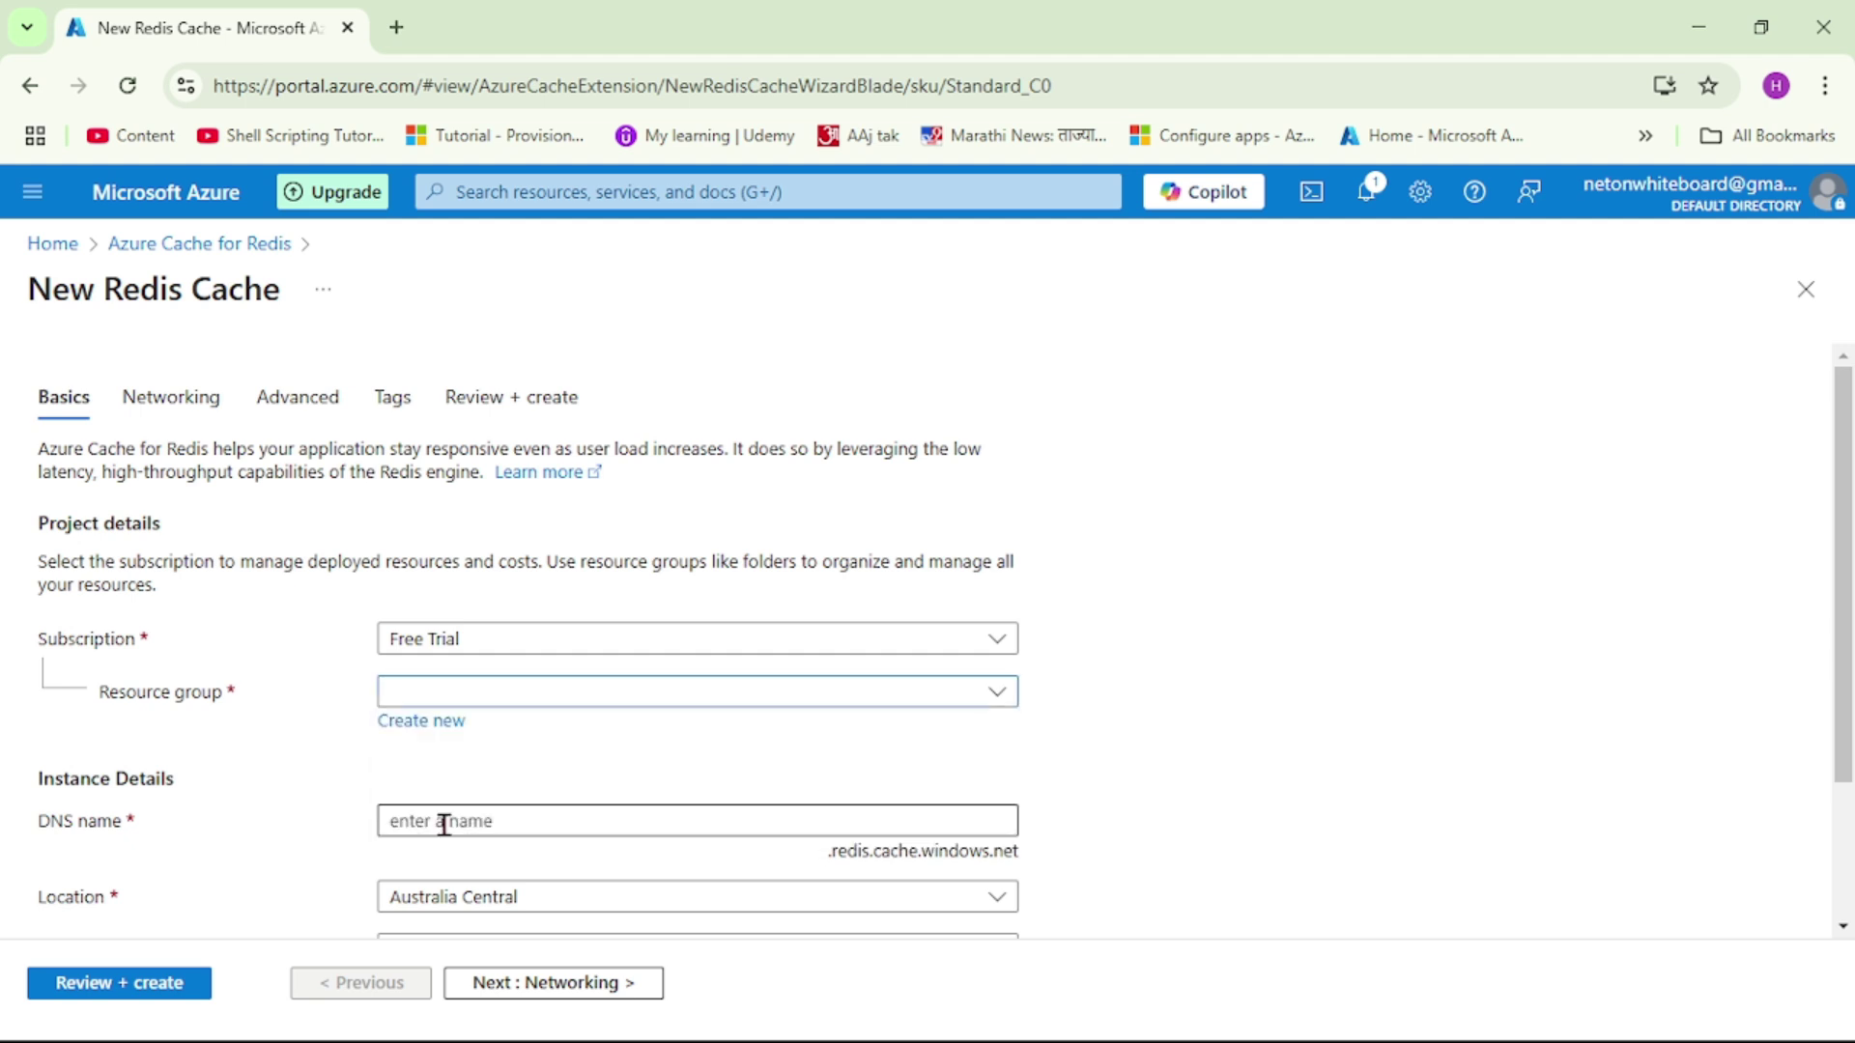
scroll(1053, 706, "down", 2)
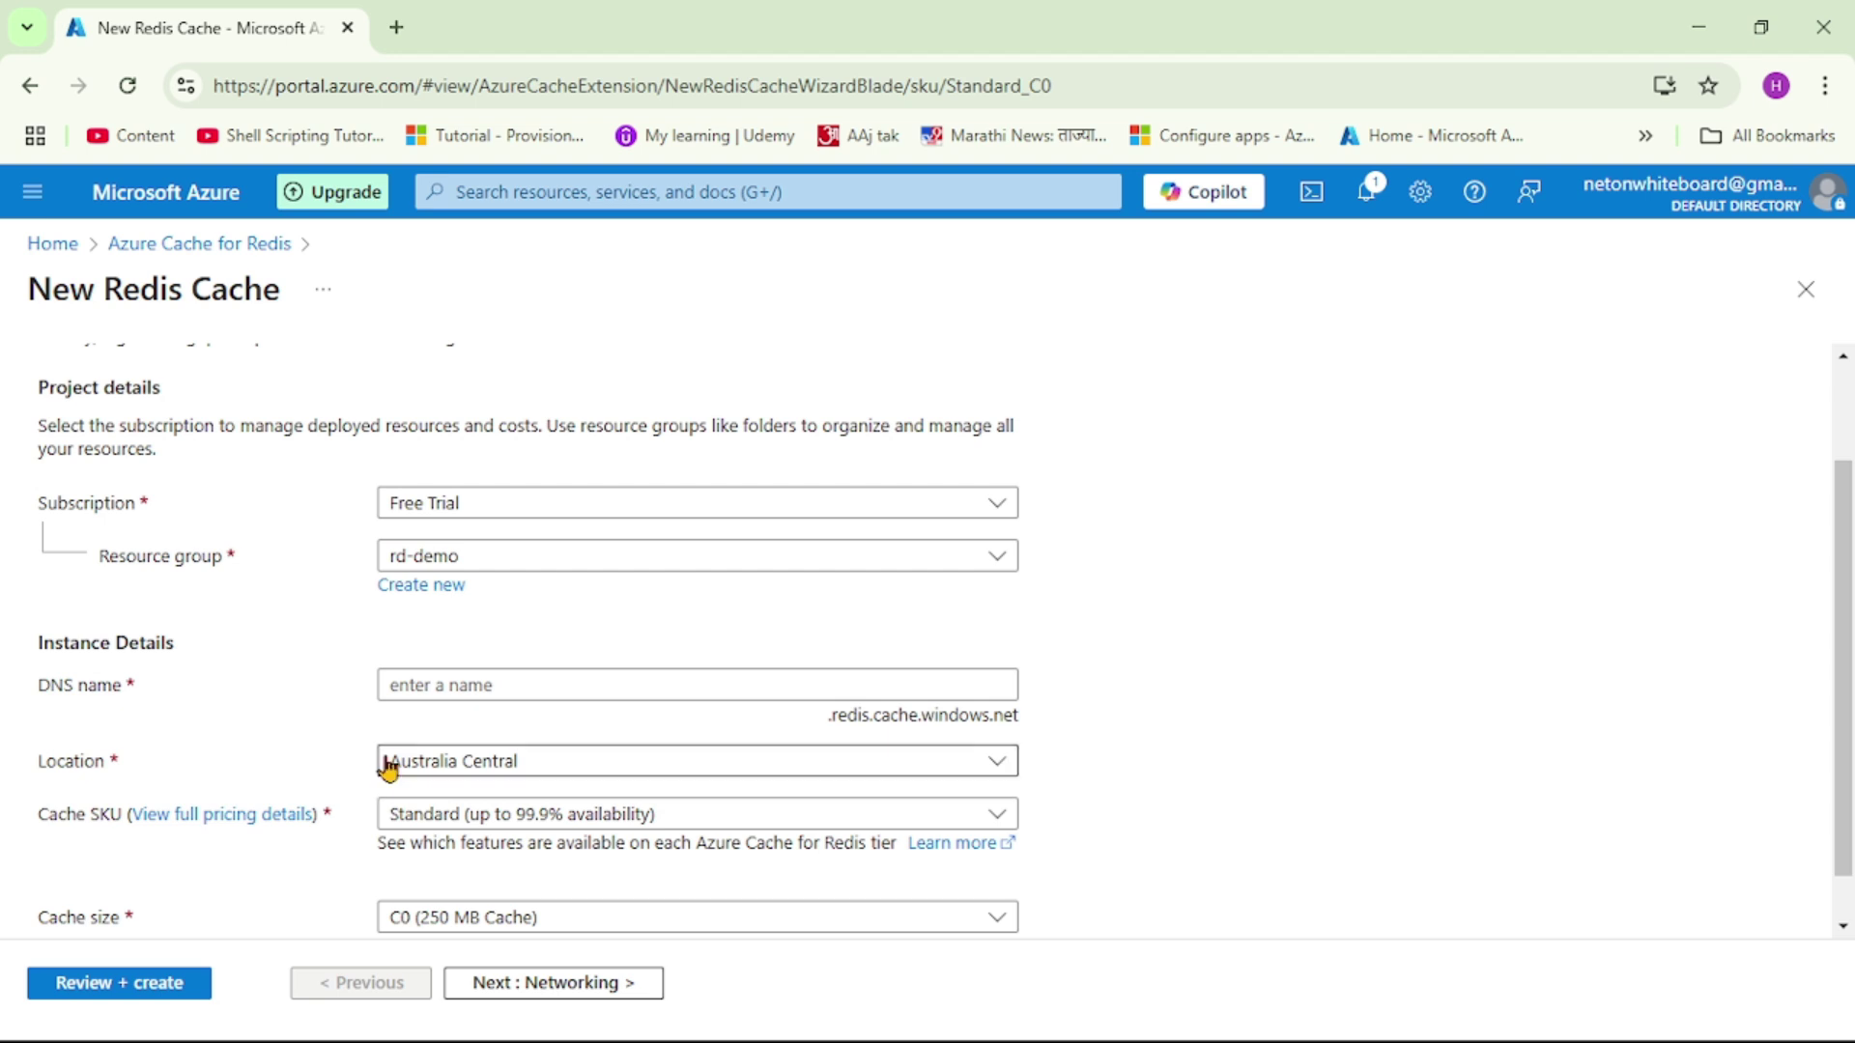
left_click(488, 685)
type("OurFirstAzureRedisCache")
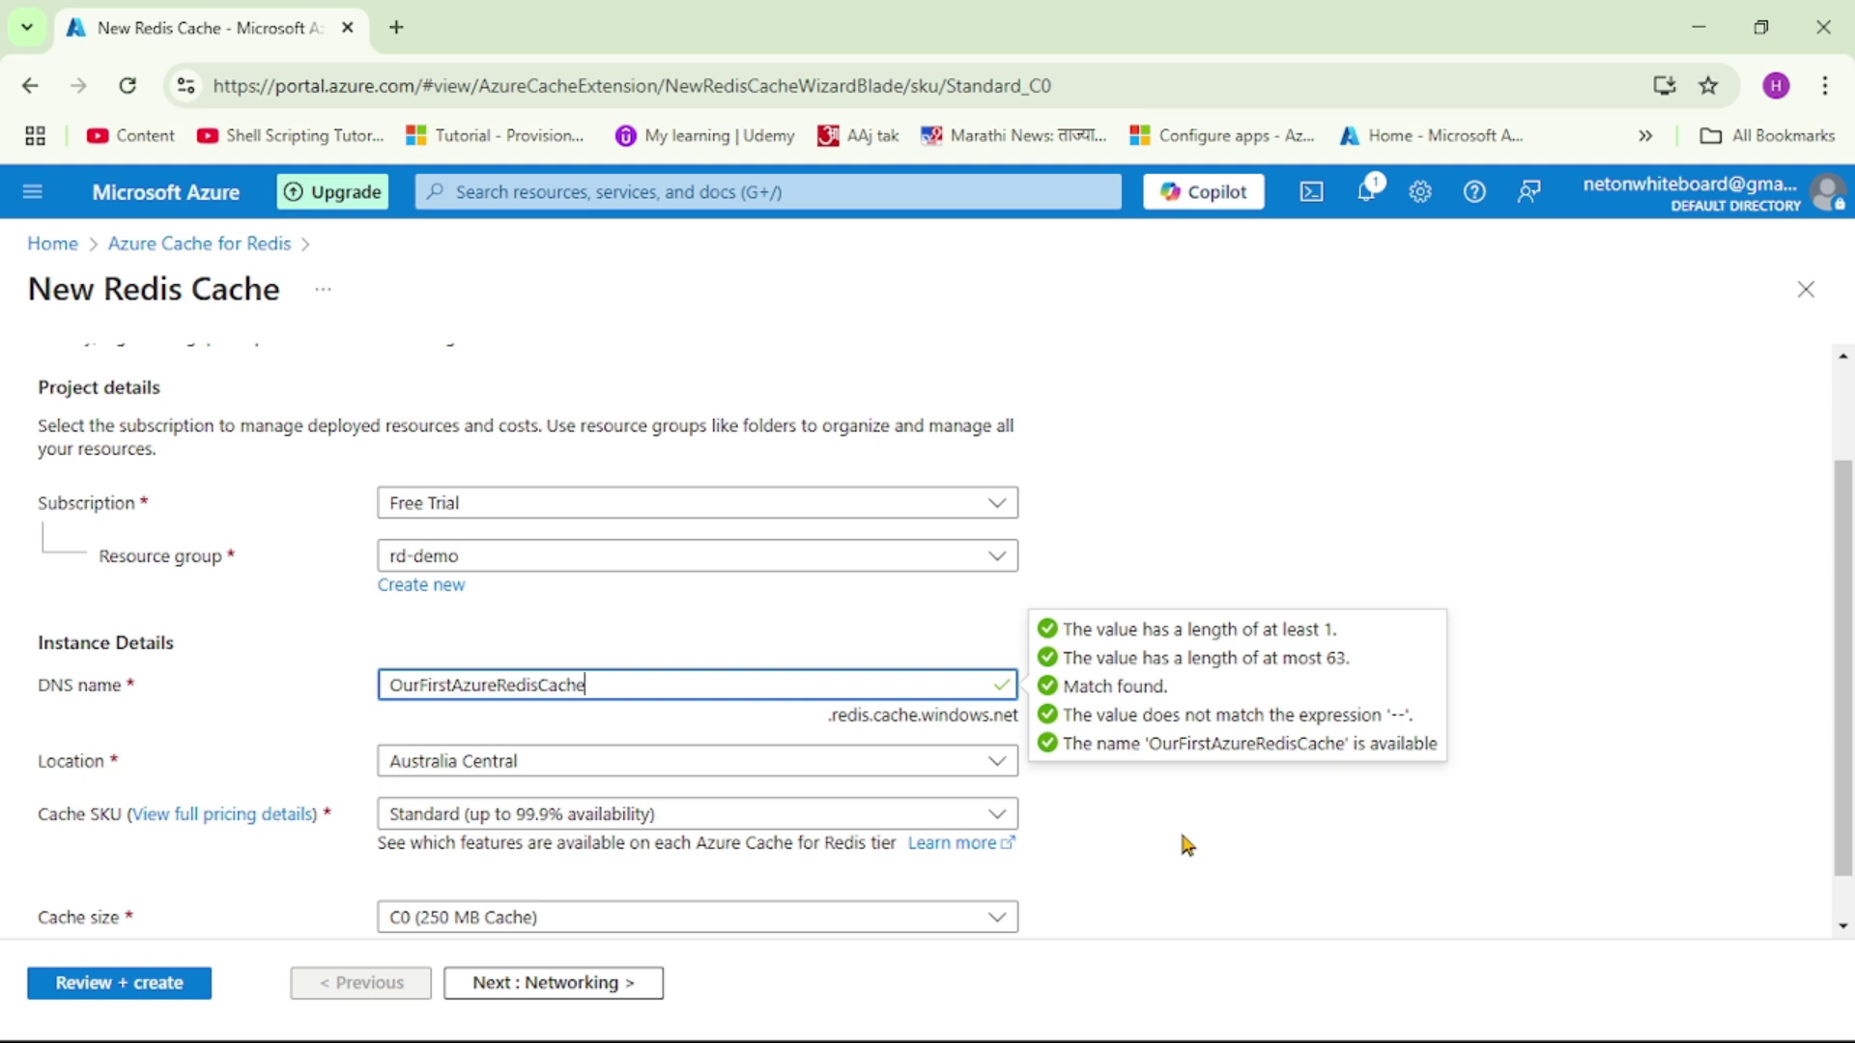
scroll(1227, 821, "down", 1)
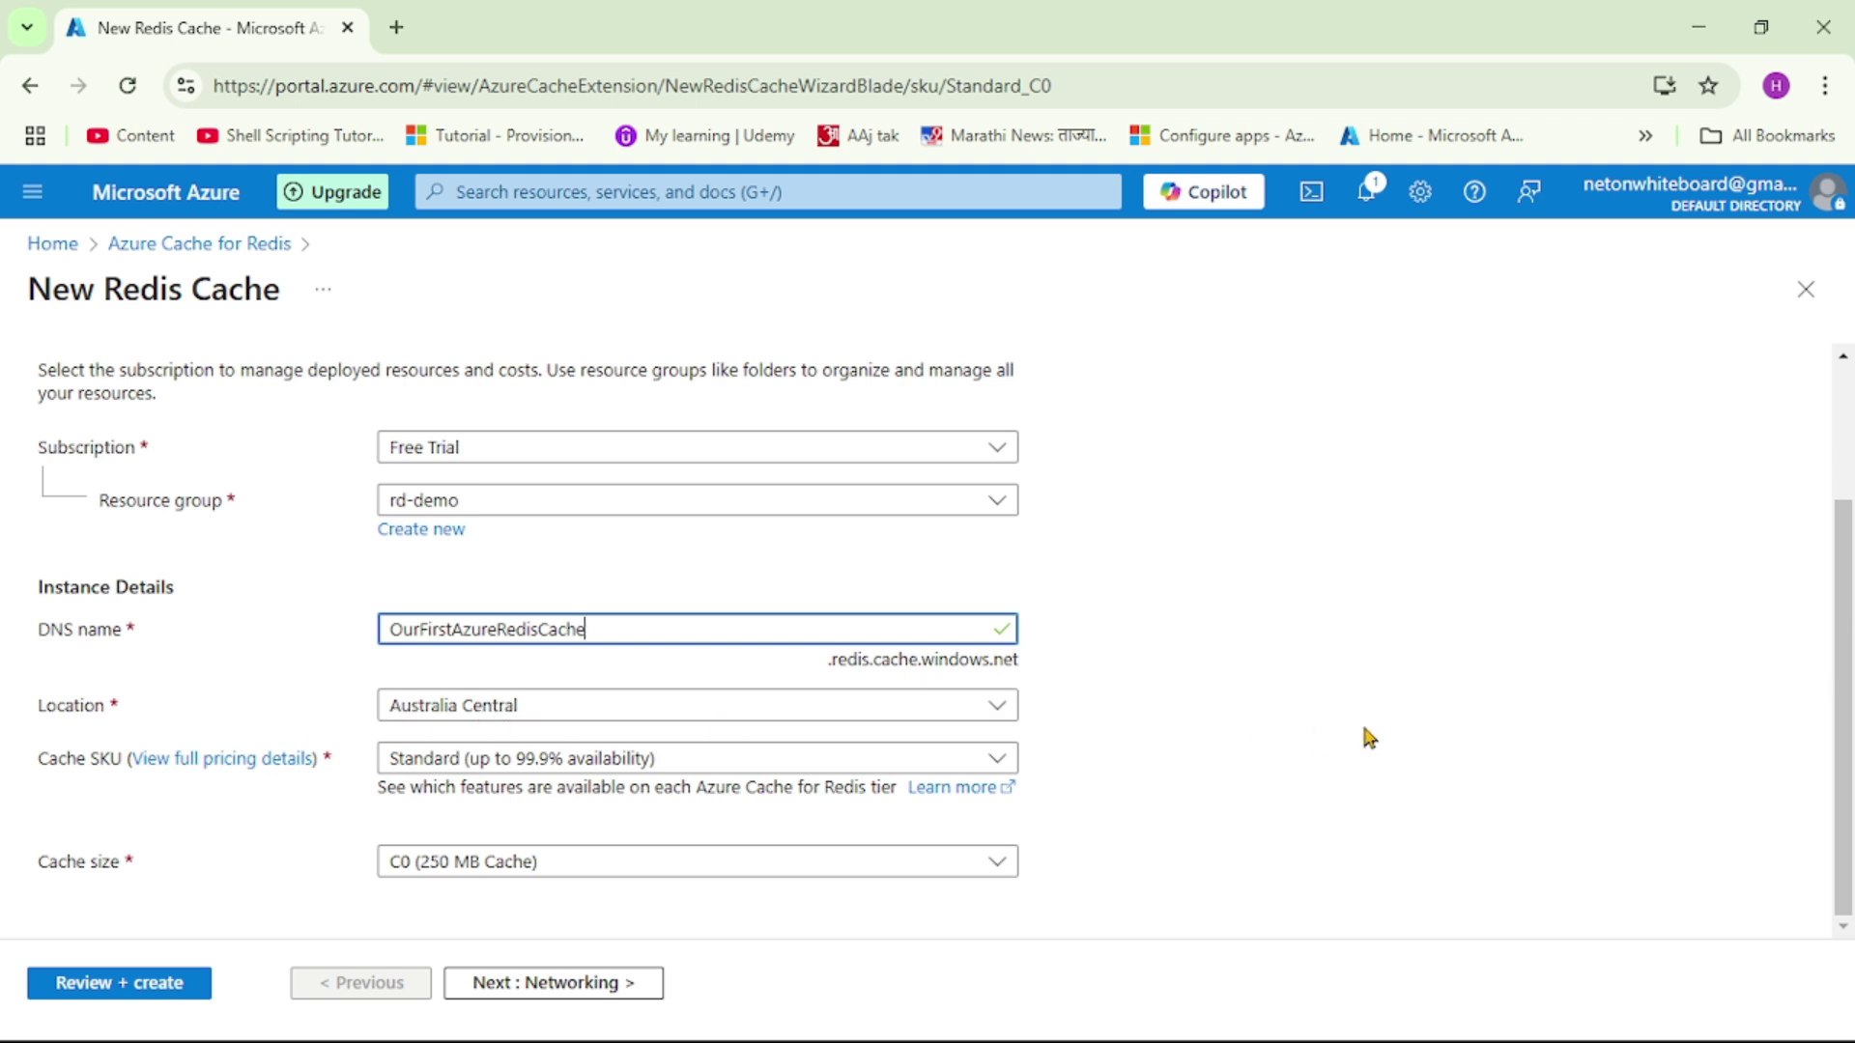
left_click(1420, 729)
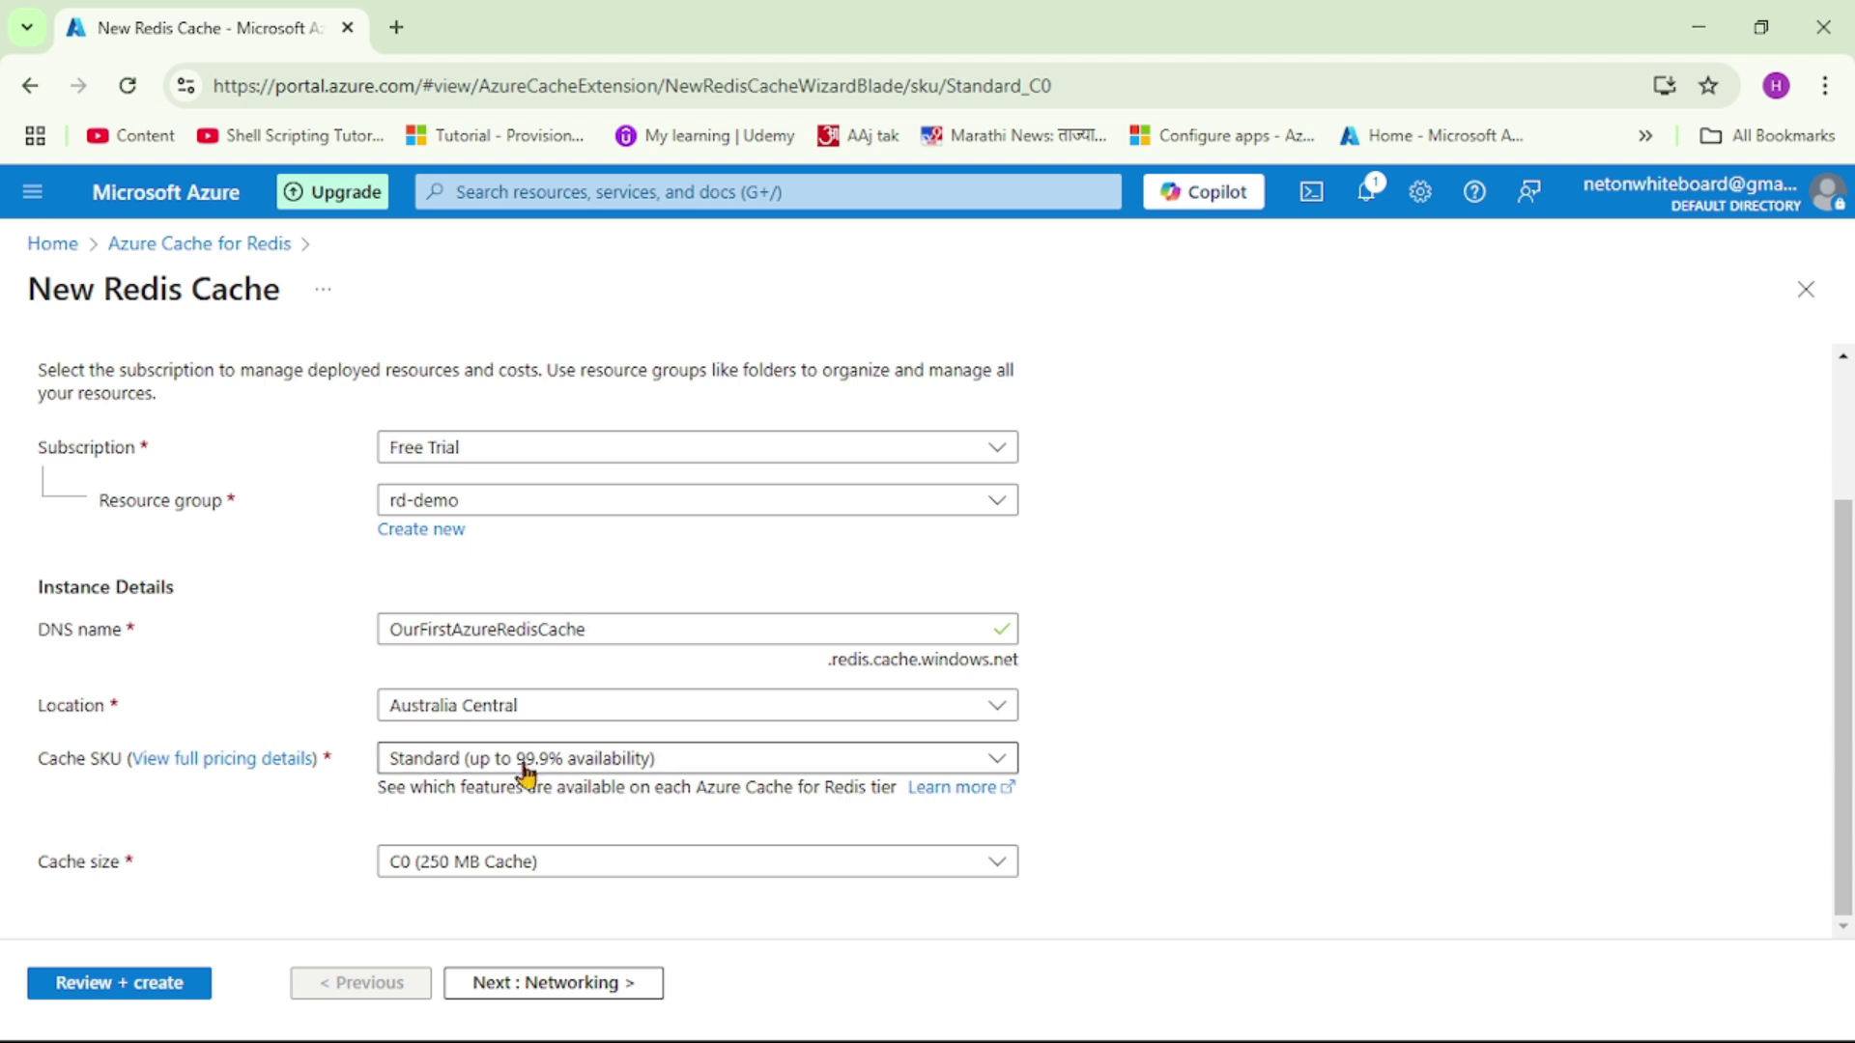
- Review the available Cache SKU tiers and cache size options for the new cache
left_click(595, 763)
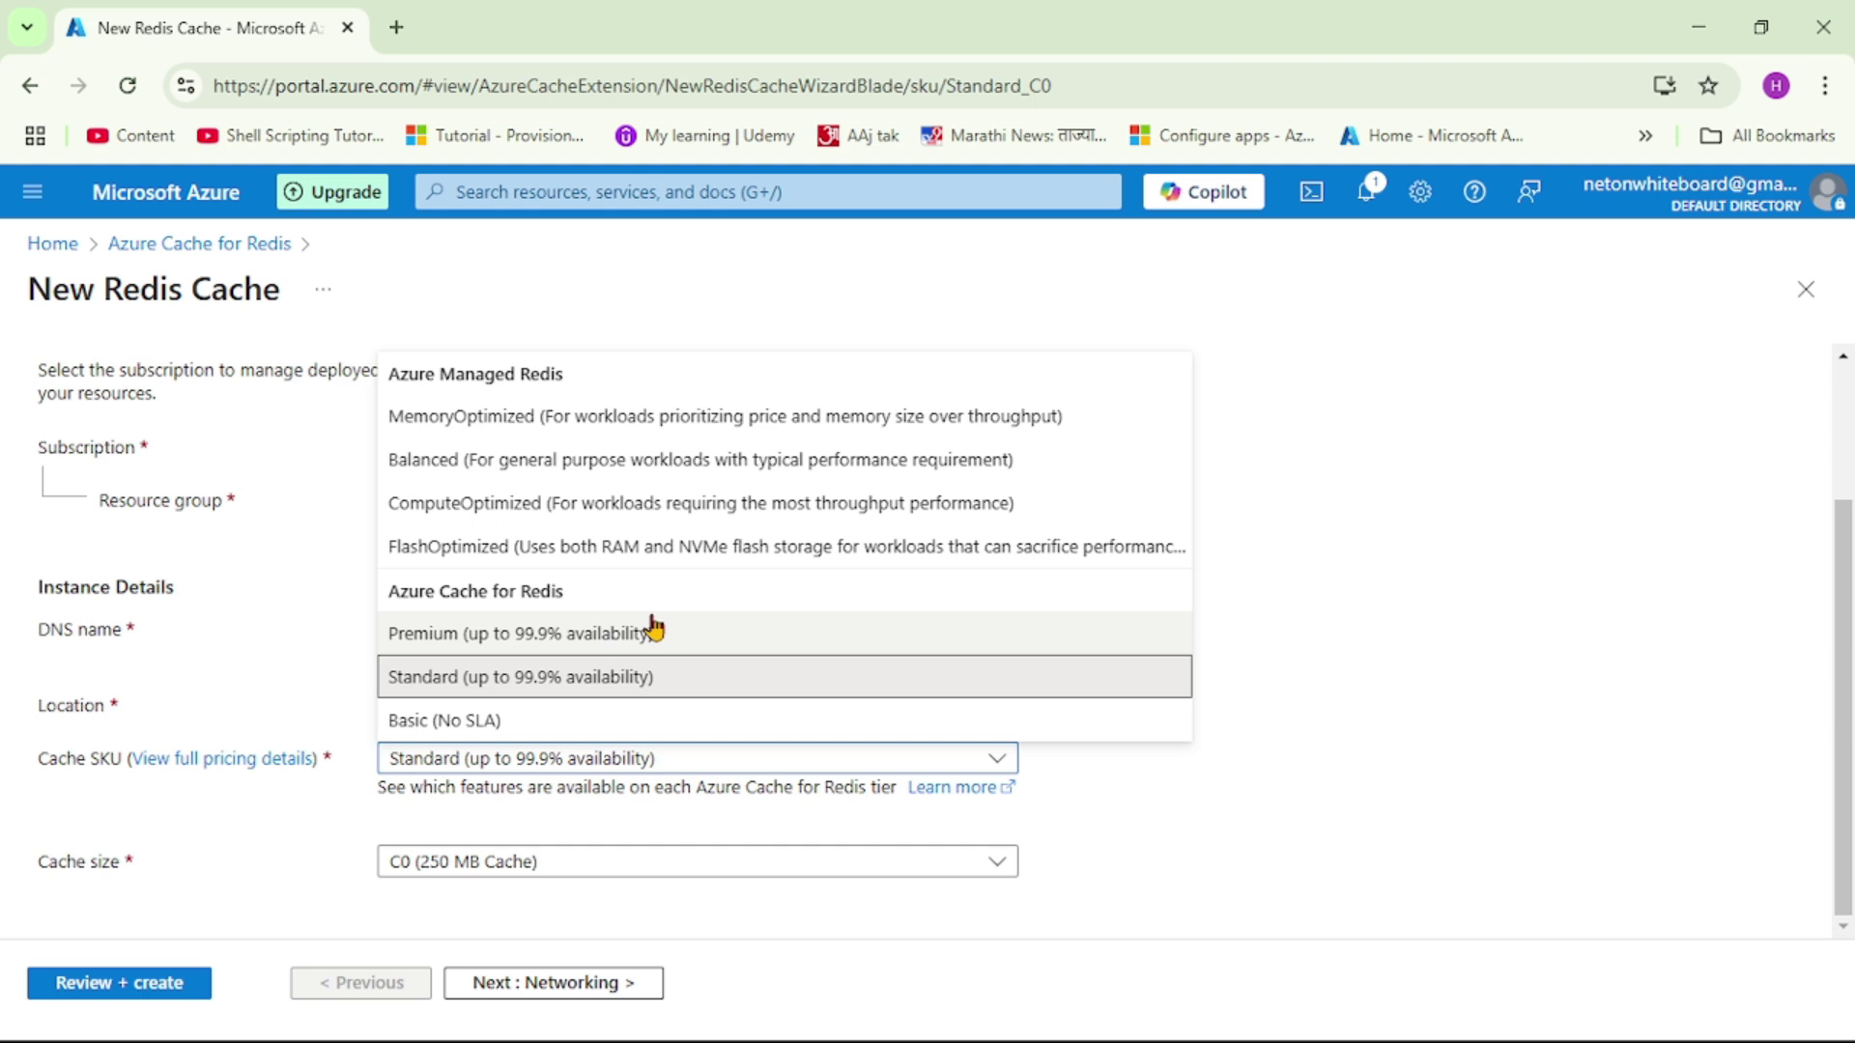
left_click(1262, 816)
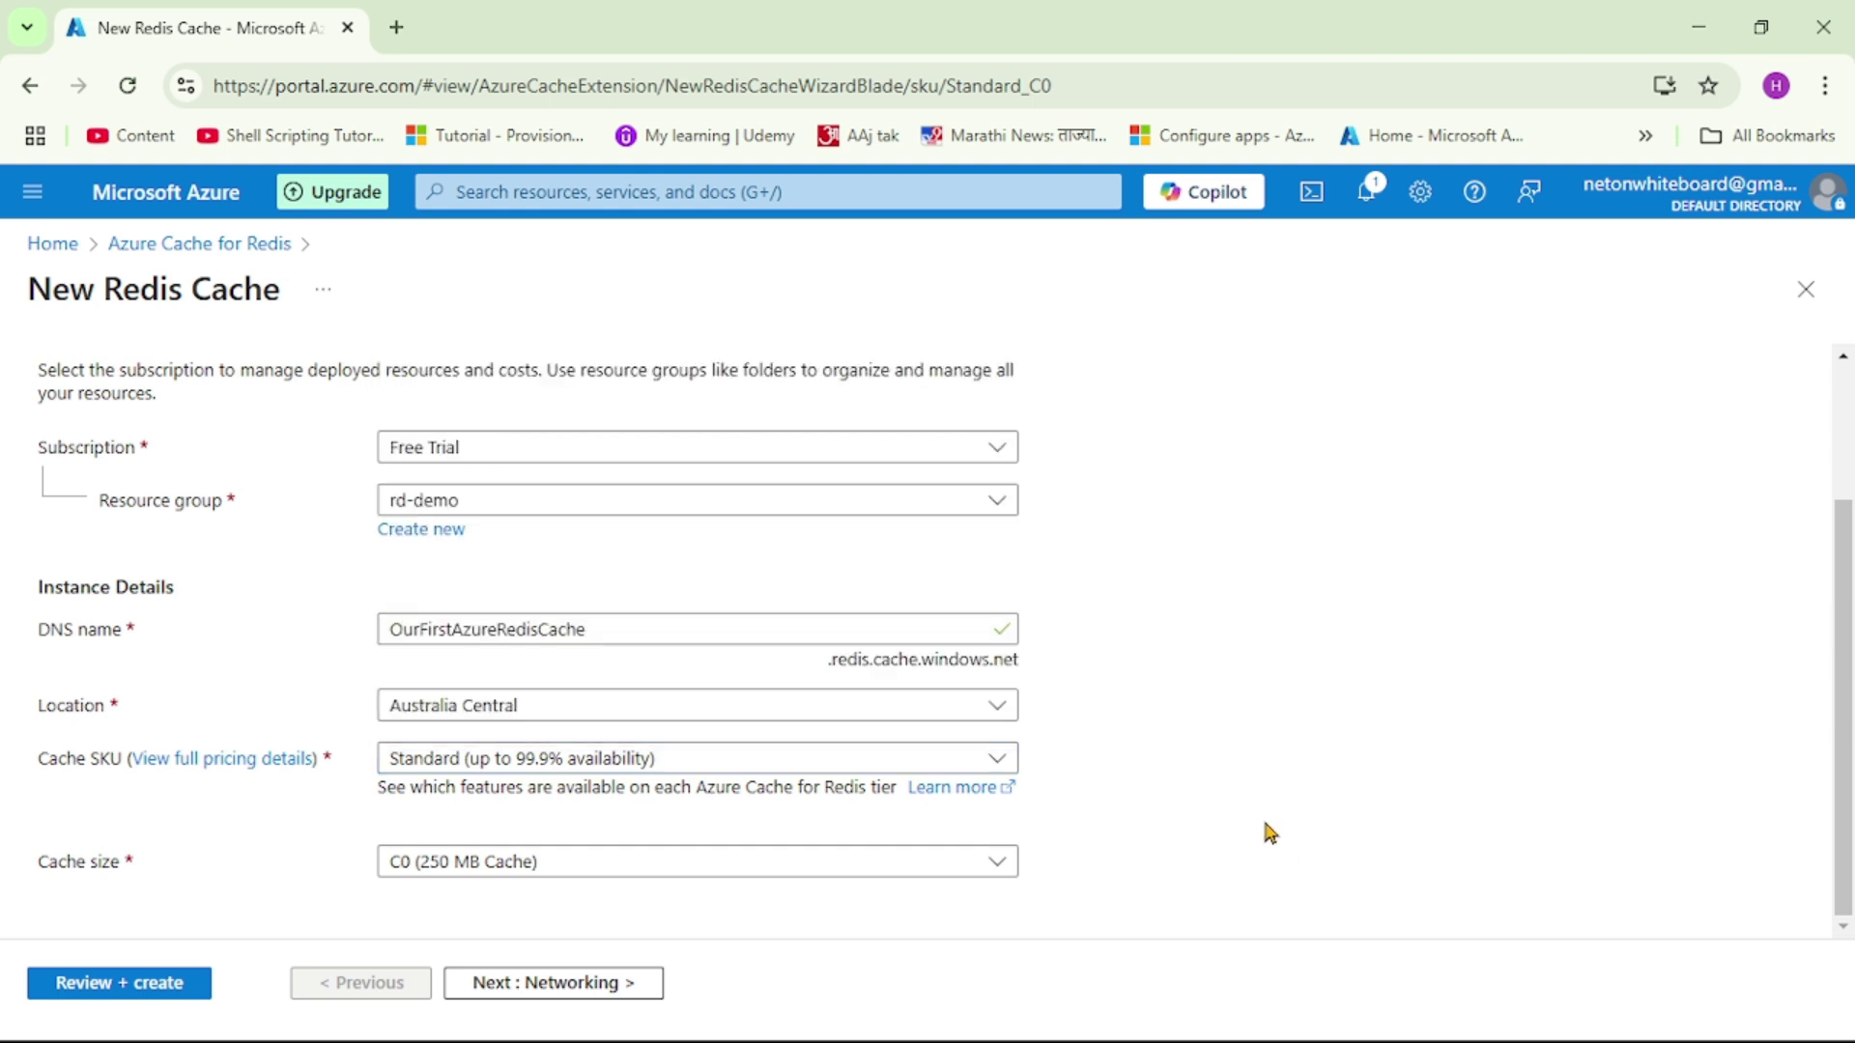
left_click_drag(41, 869, 110, 873)
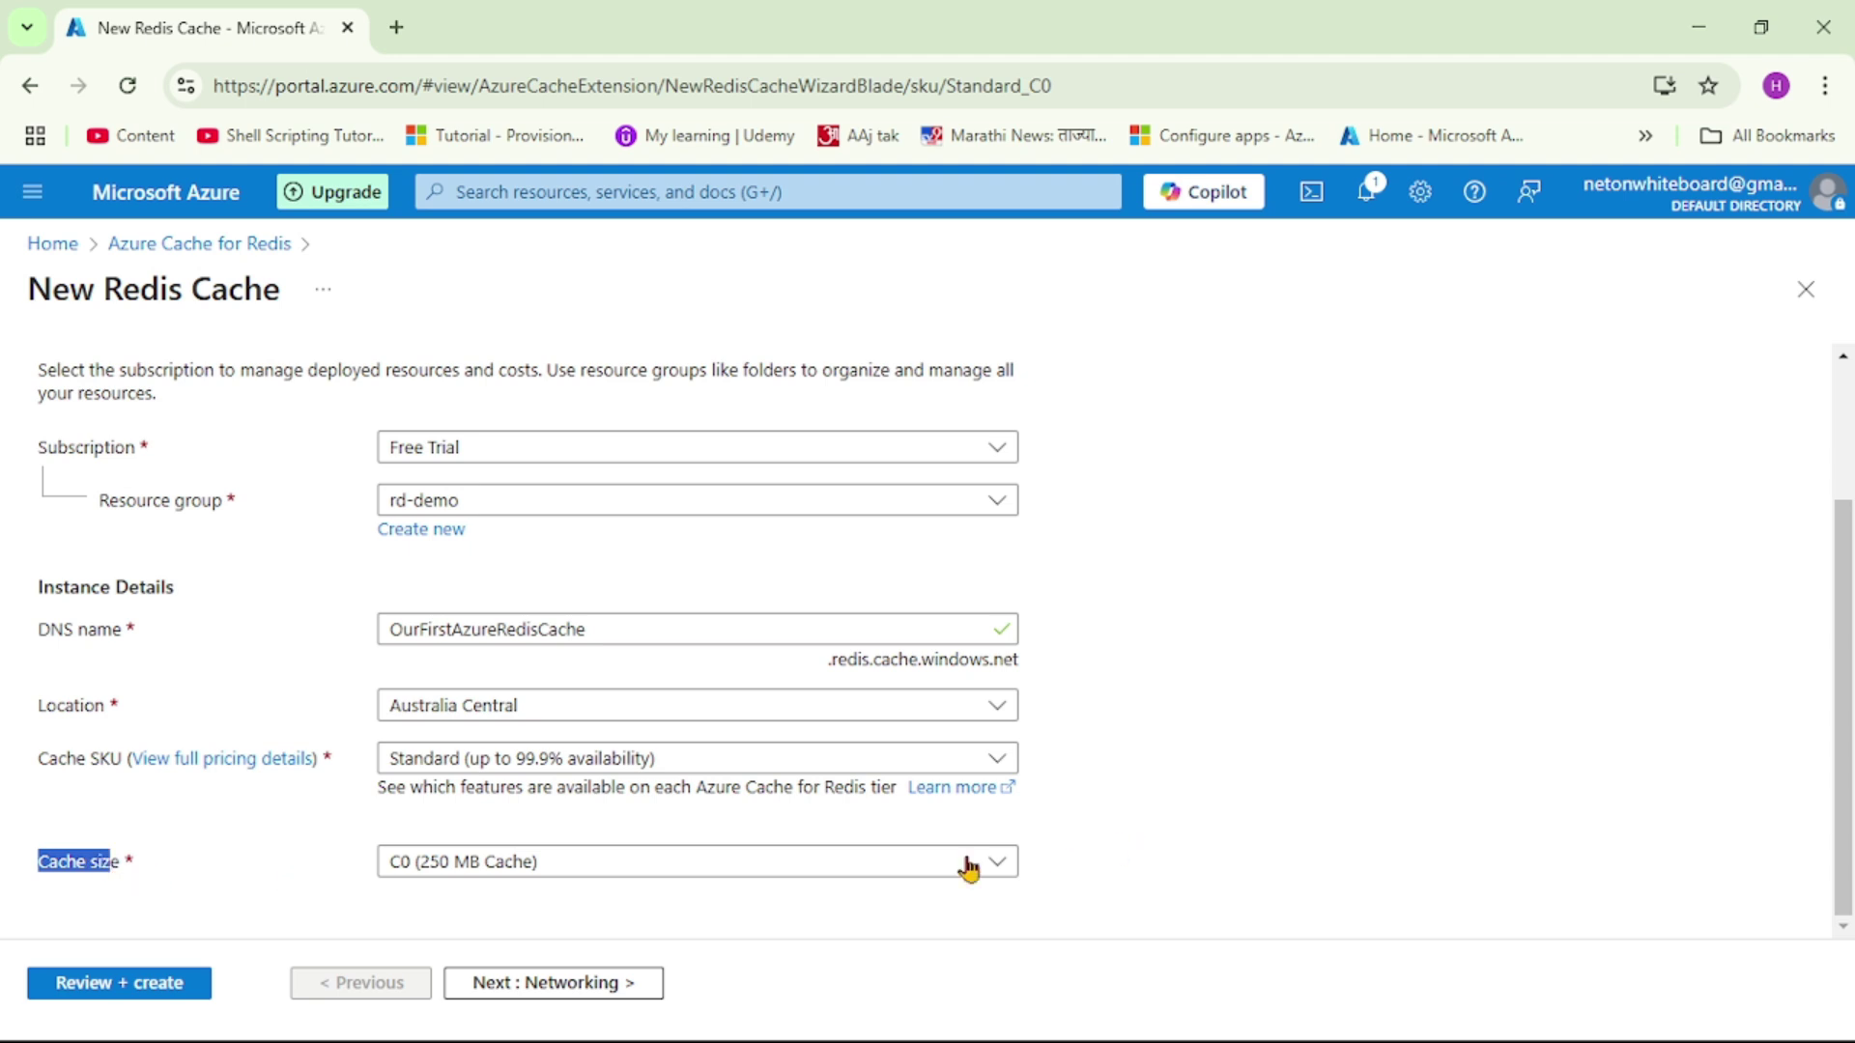
left_click(607, 862)
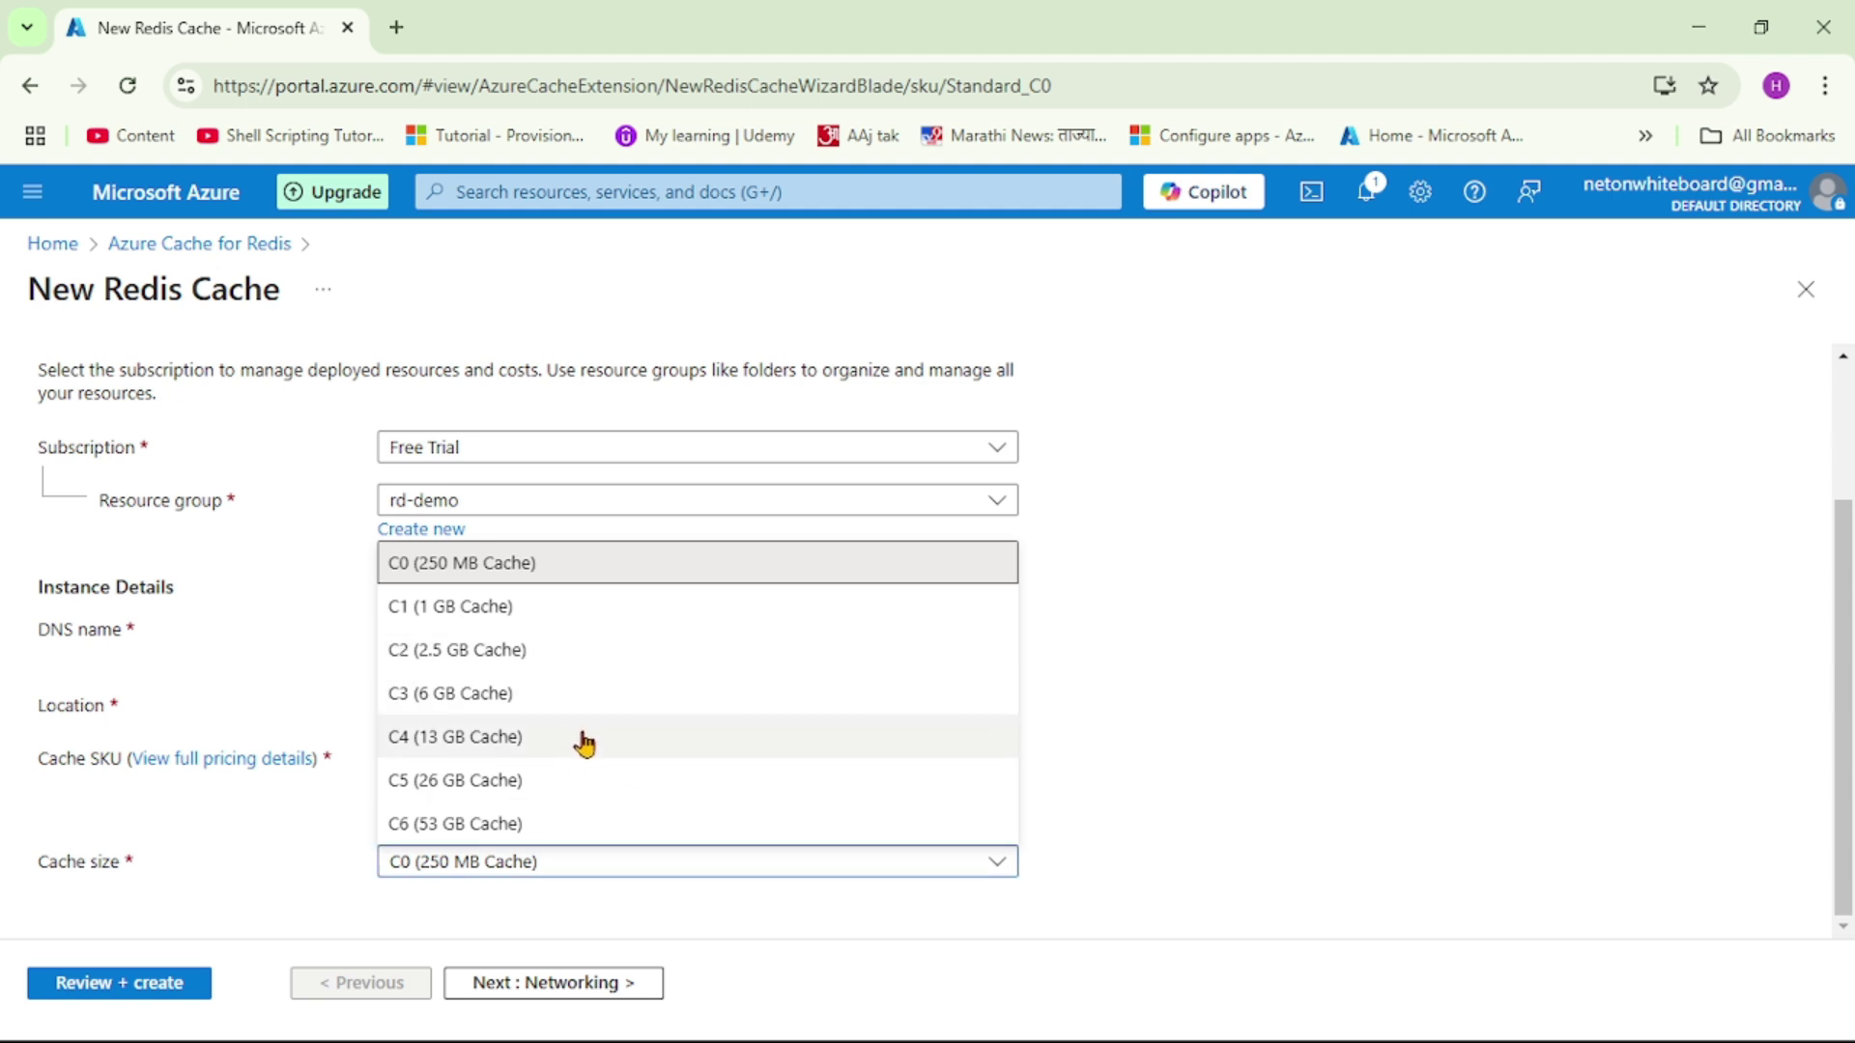
left_click(1247, 719)
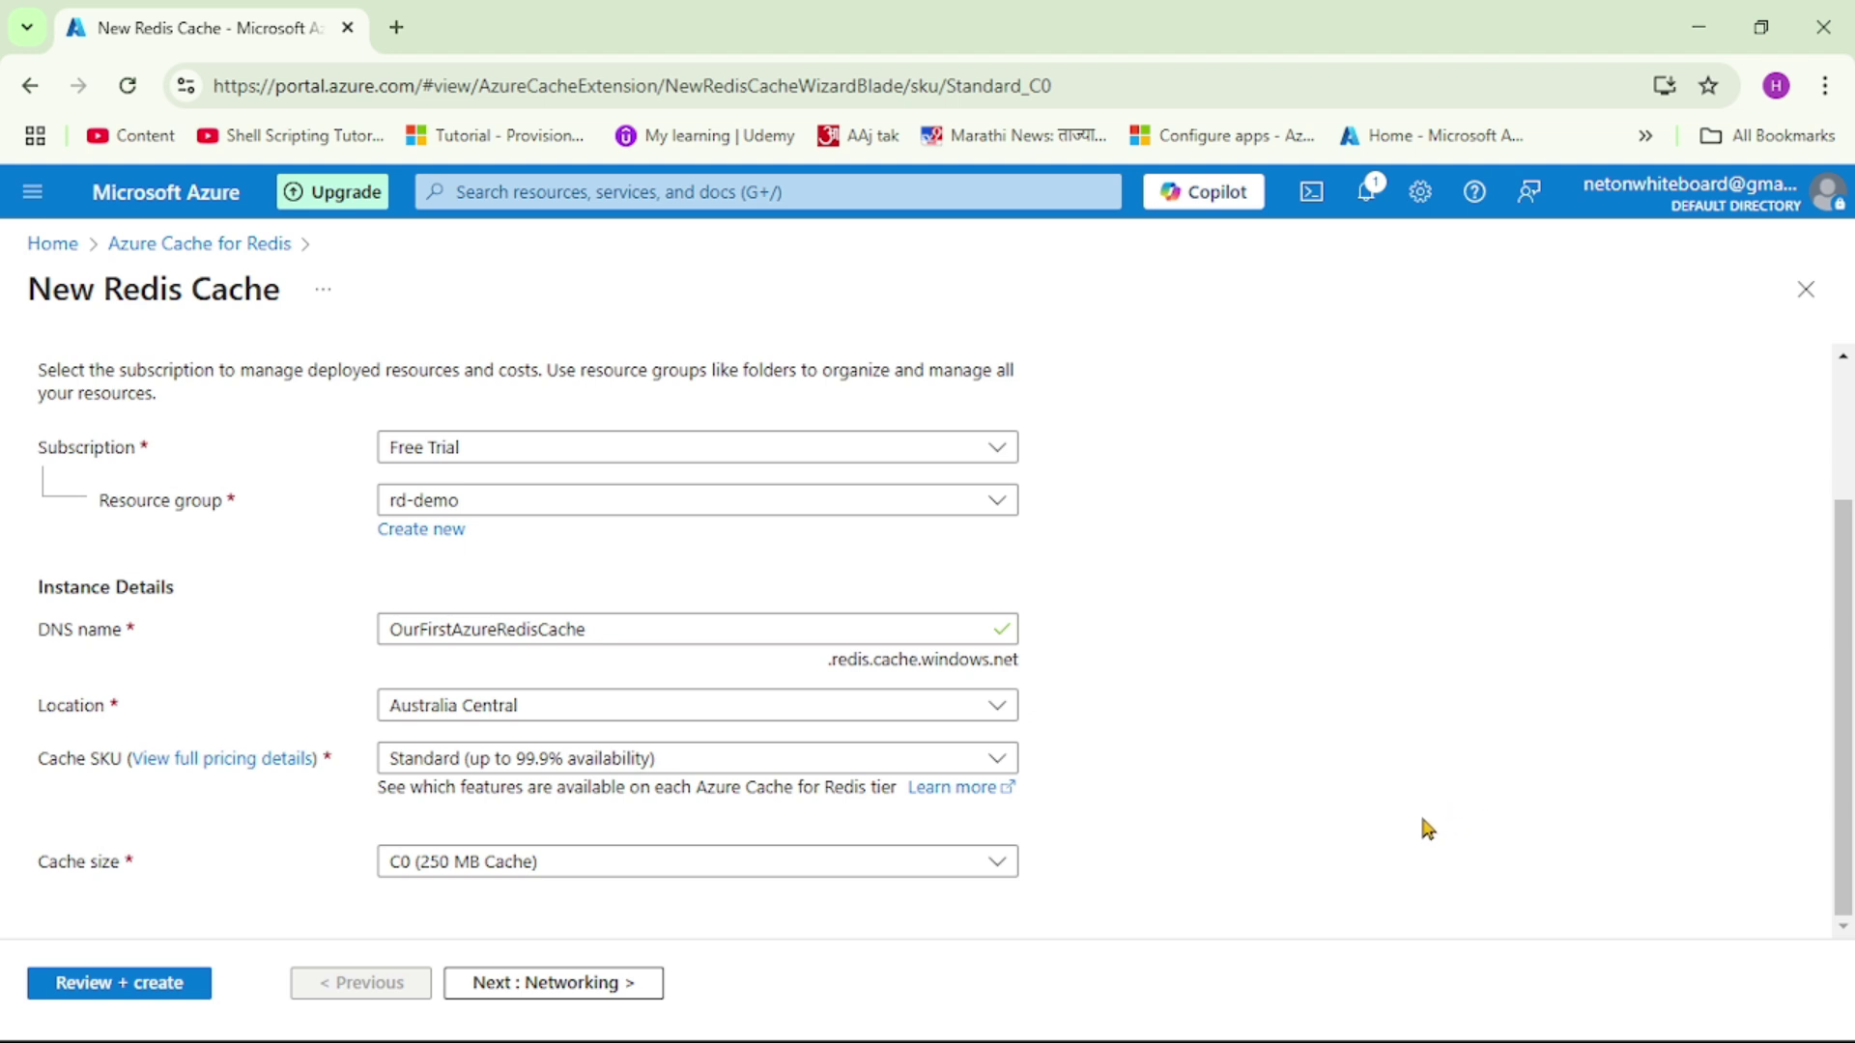
- Set the new cache's network connectivity method to Public Endpoint and proceed to the advanced settings
left_click(559, 992)
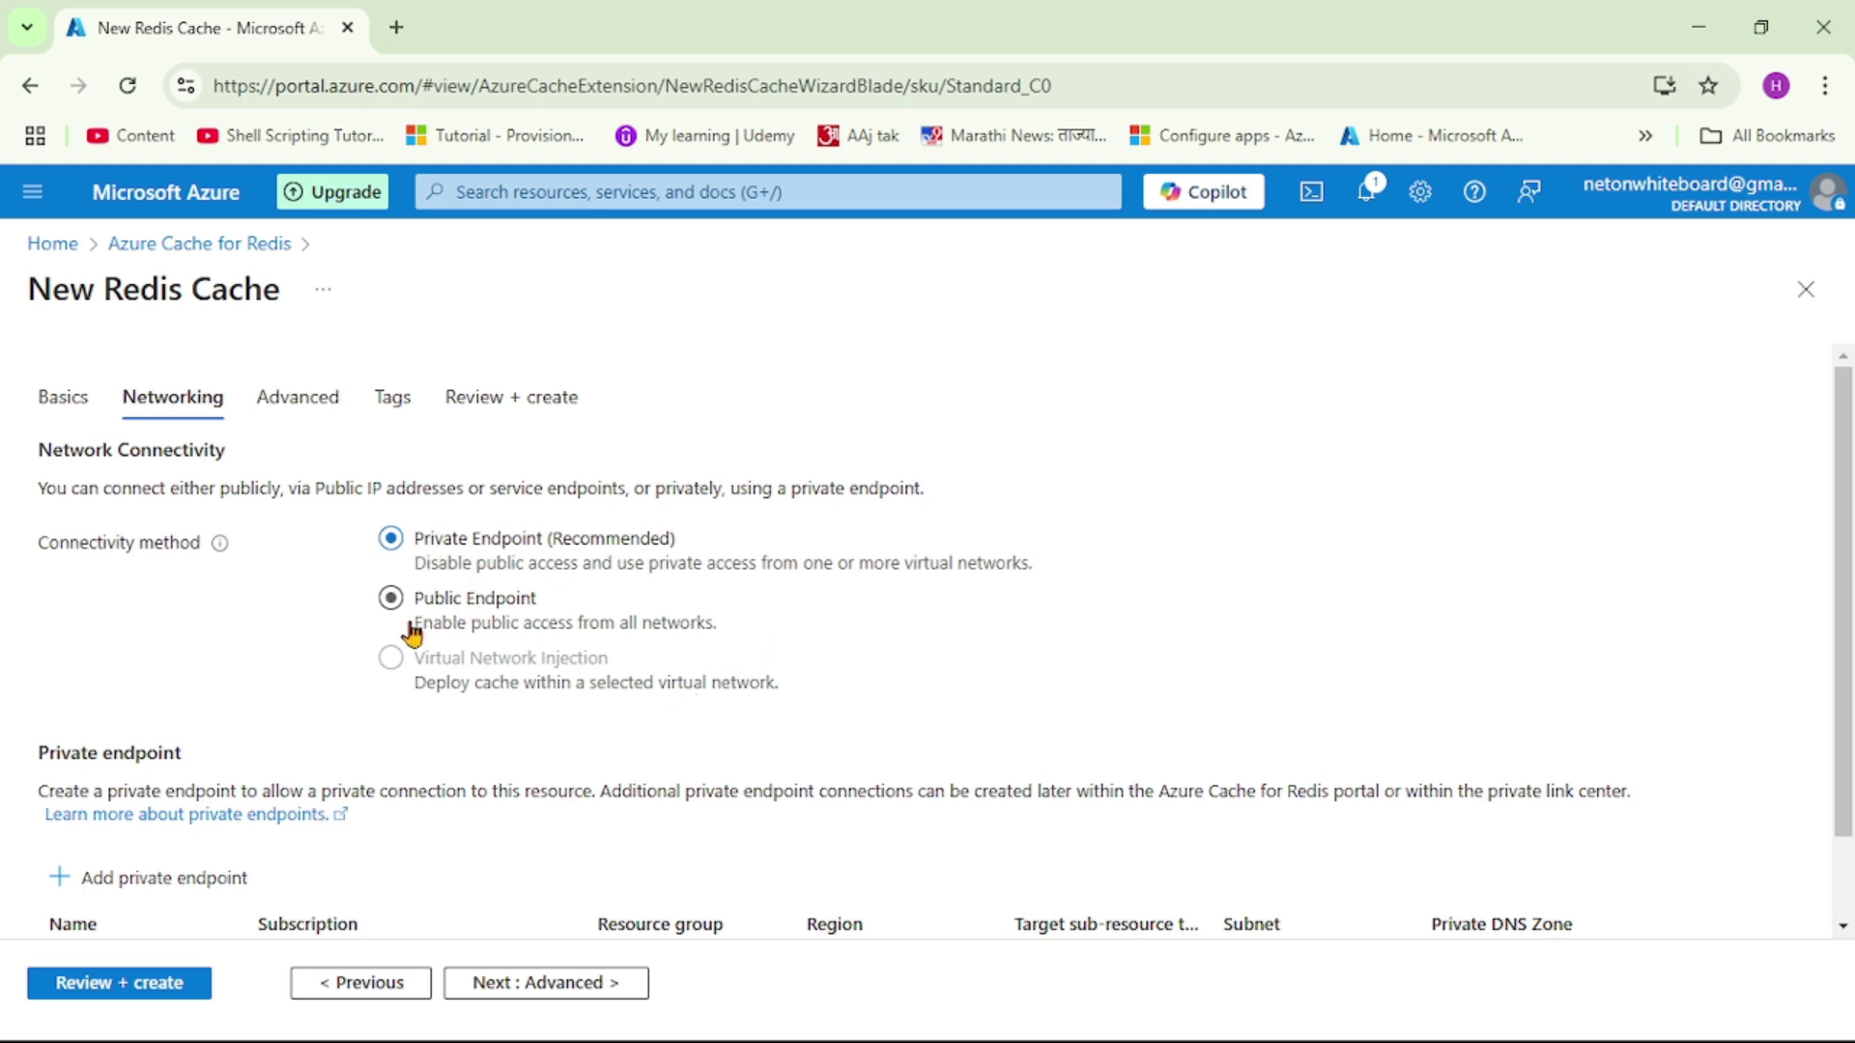
left_click(391, 599)
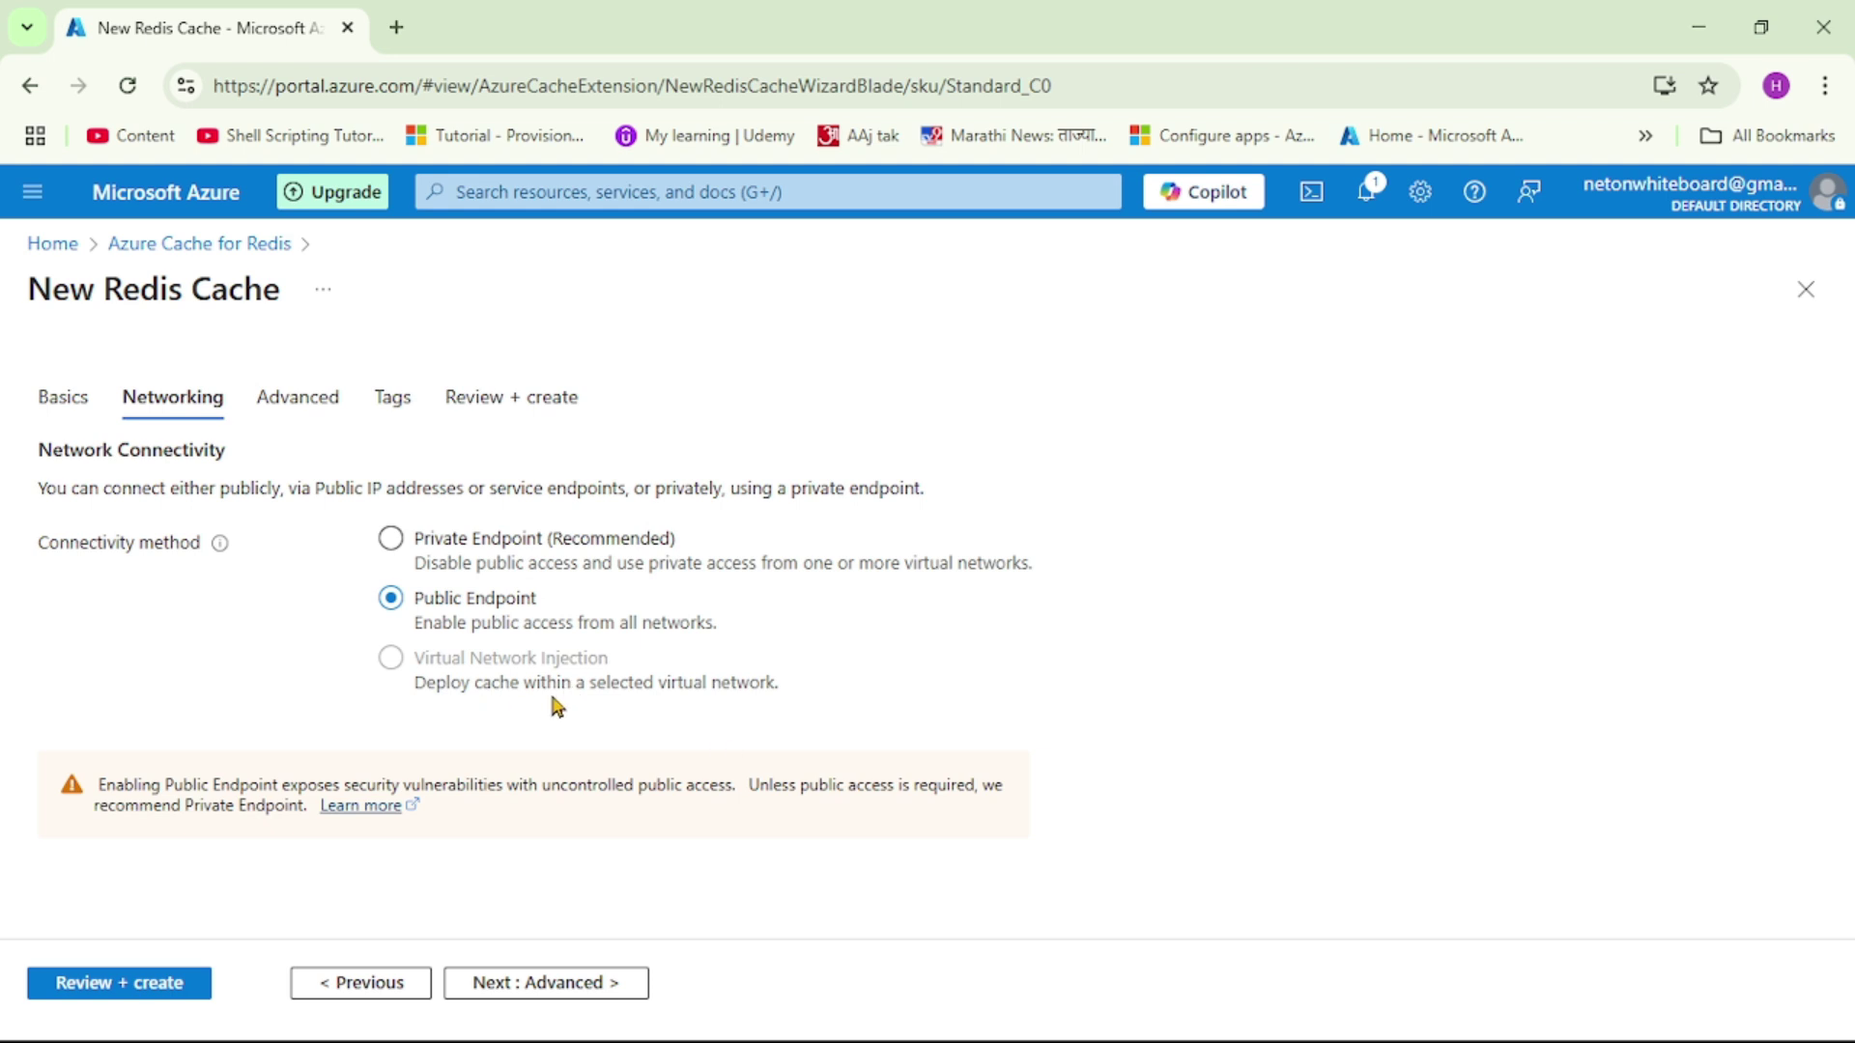
left_click(541, 987)
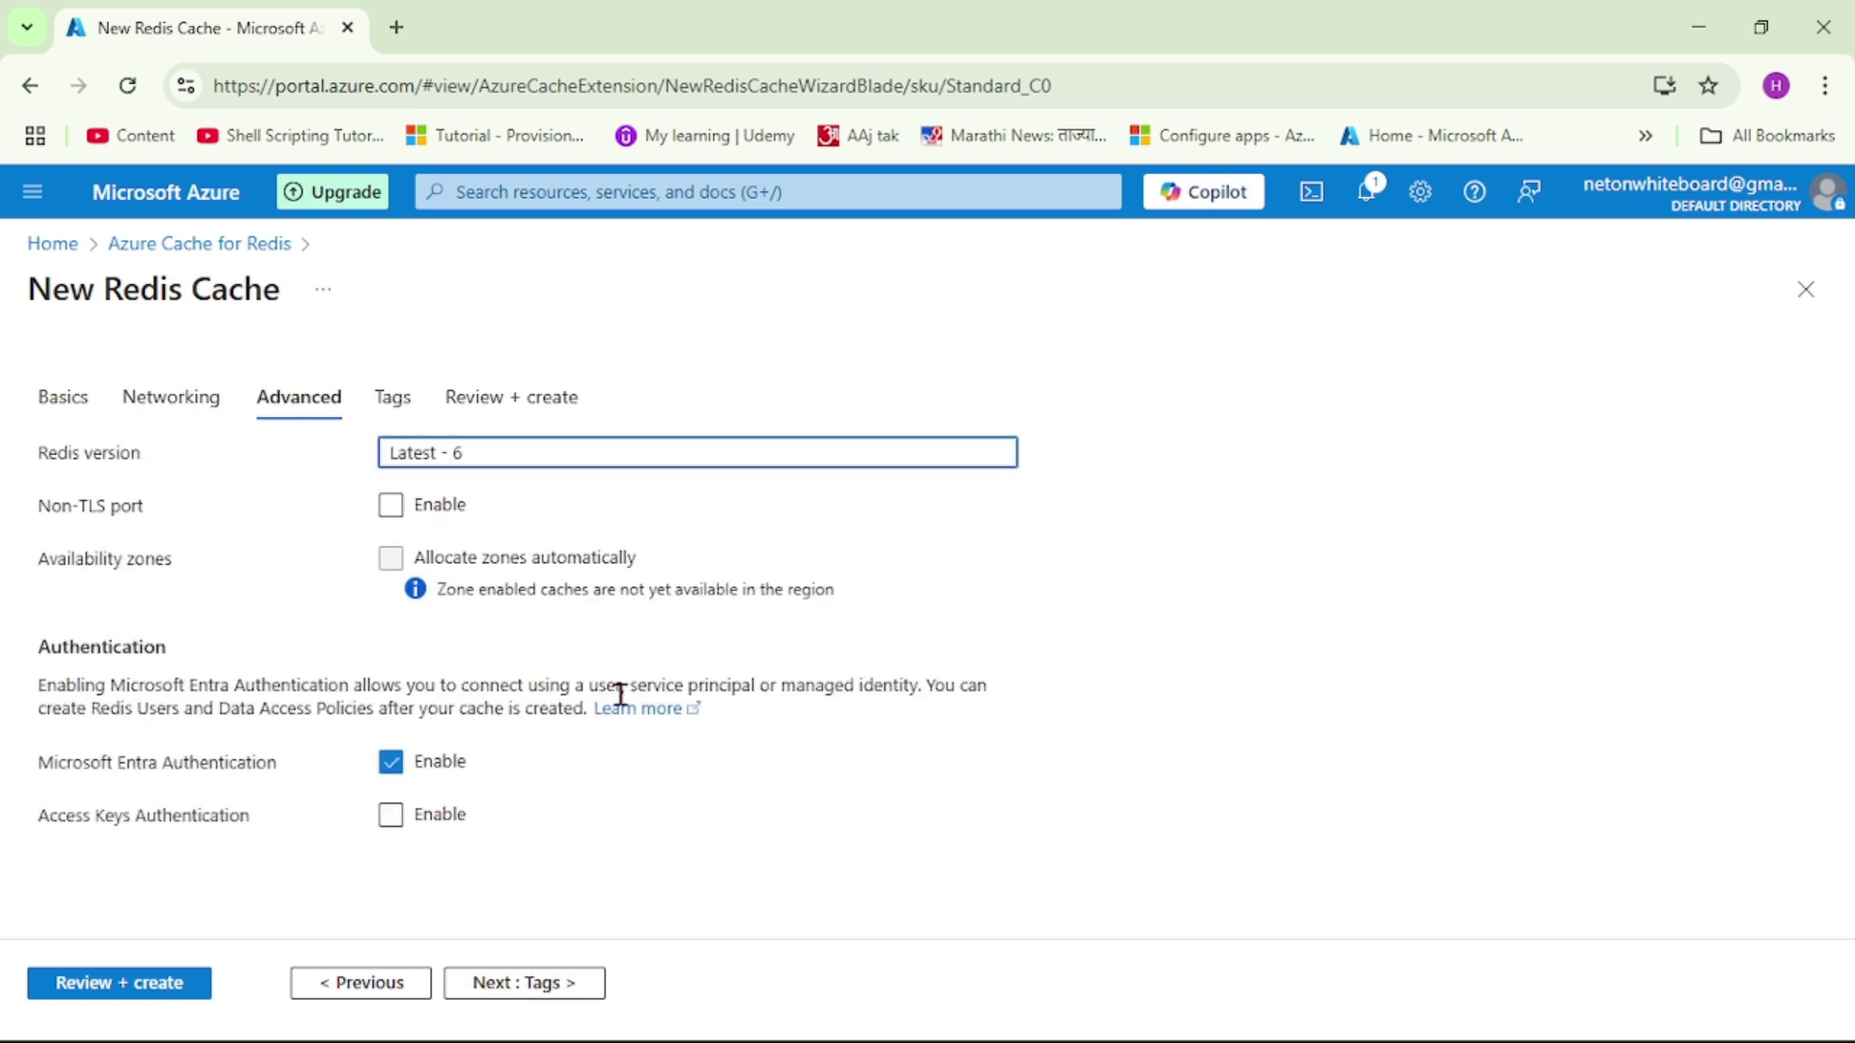
- Accept the default advanced settings without adding tags, and validate and create the Redis cache
left_click(530, 994)
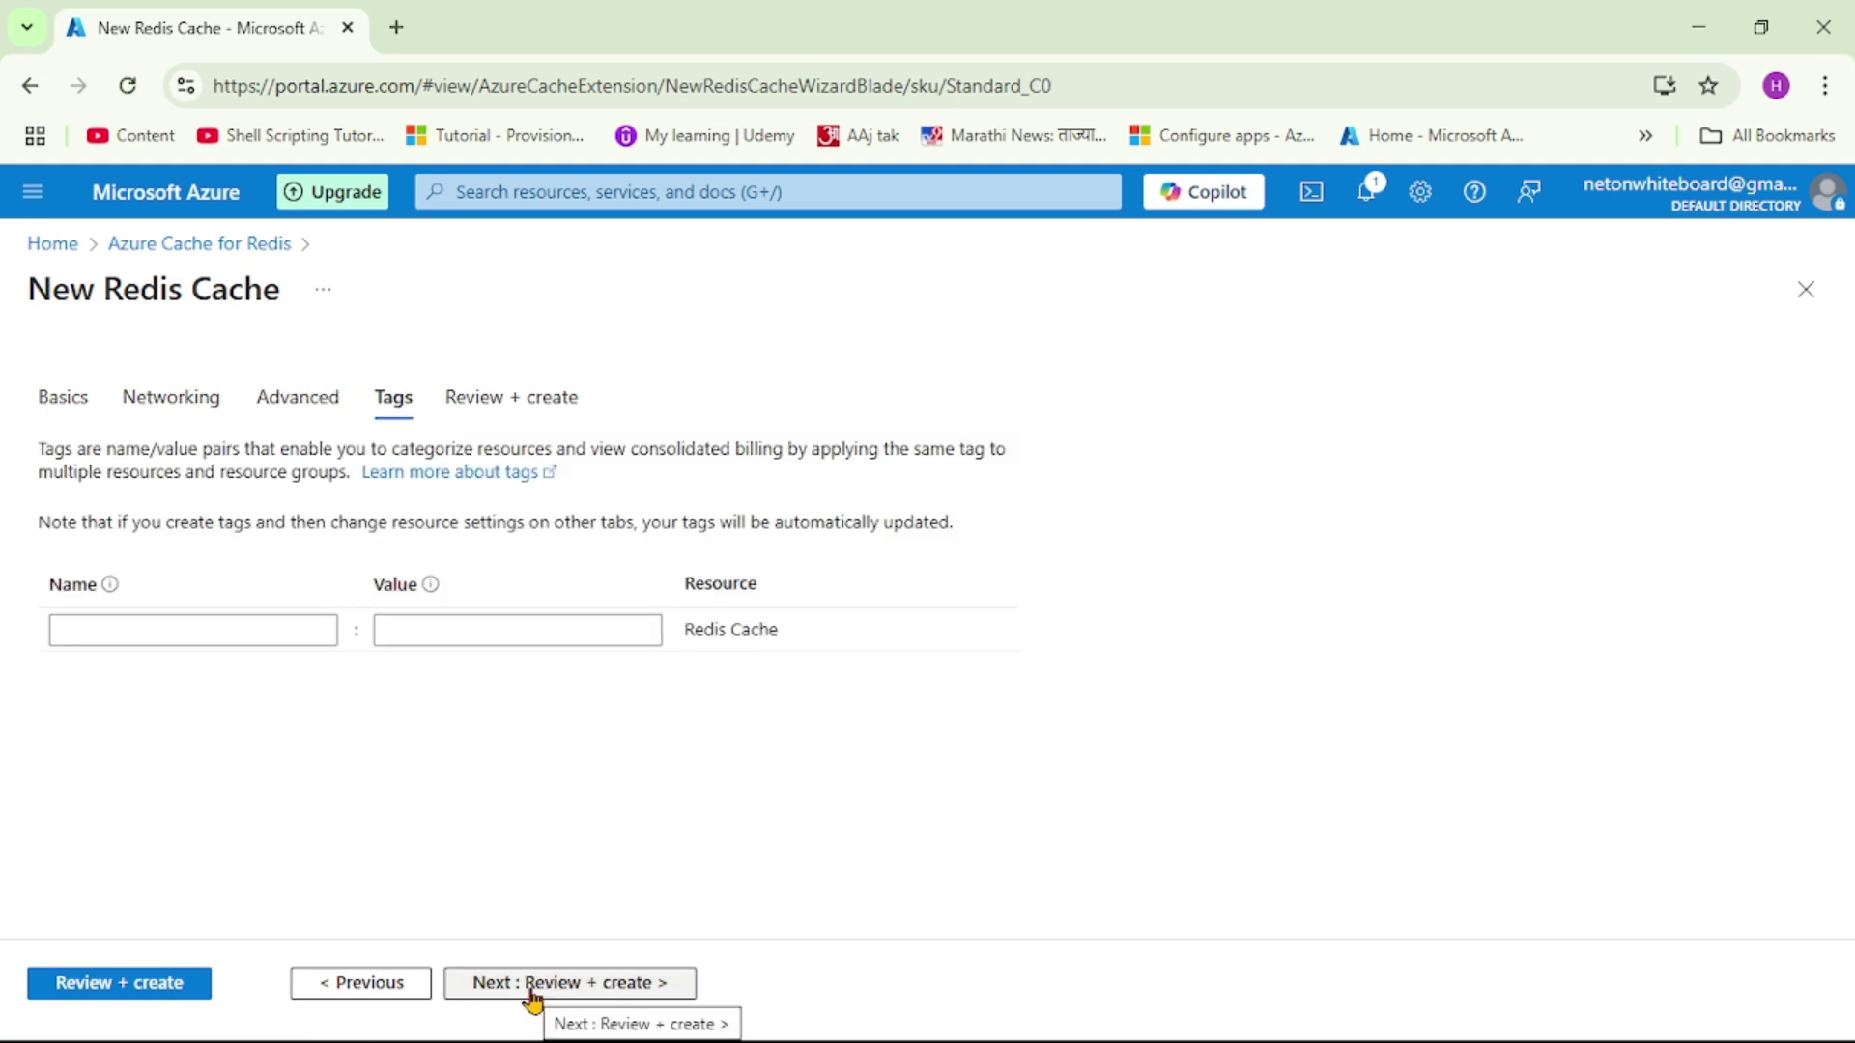
left_click(138, 989)
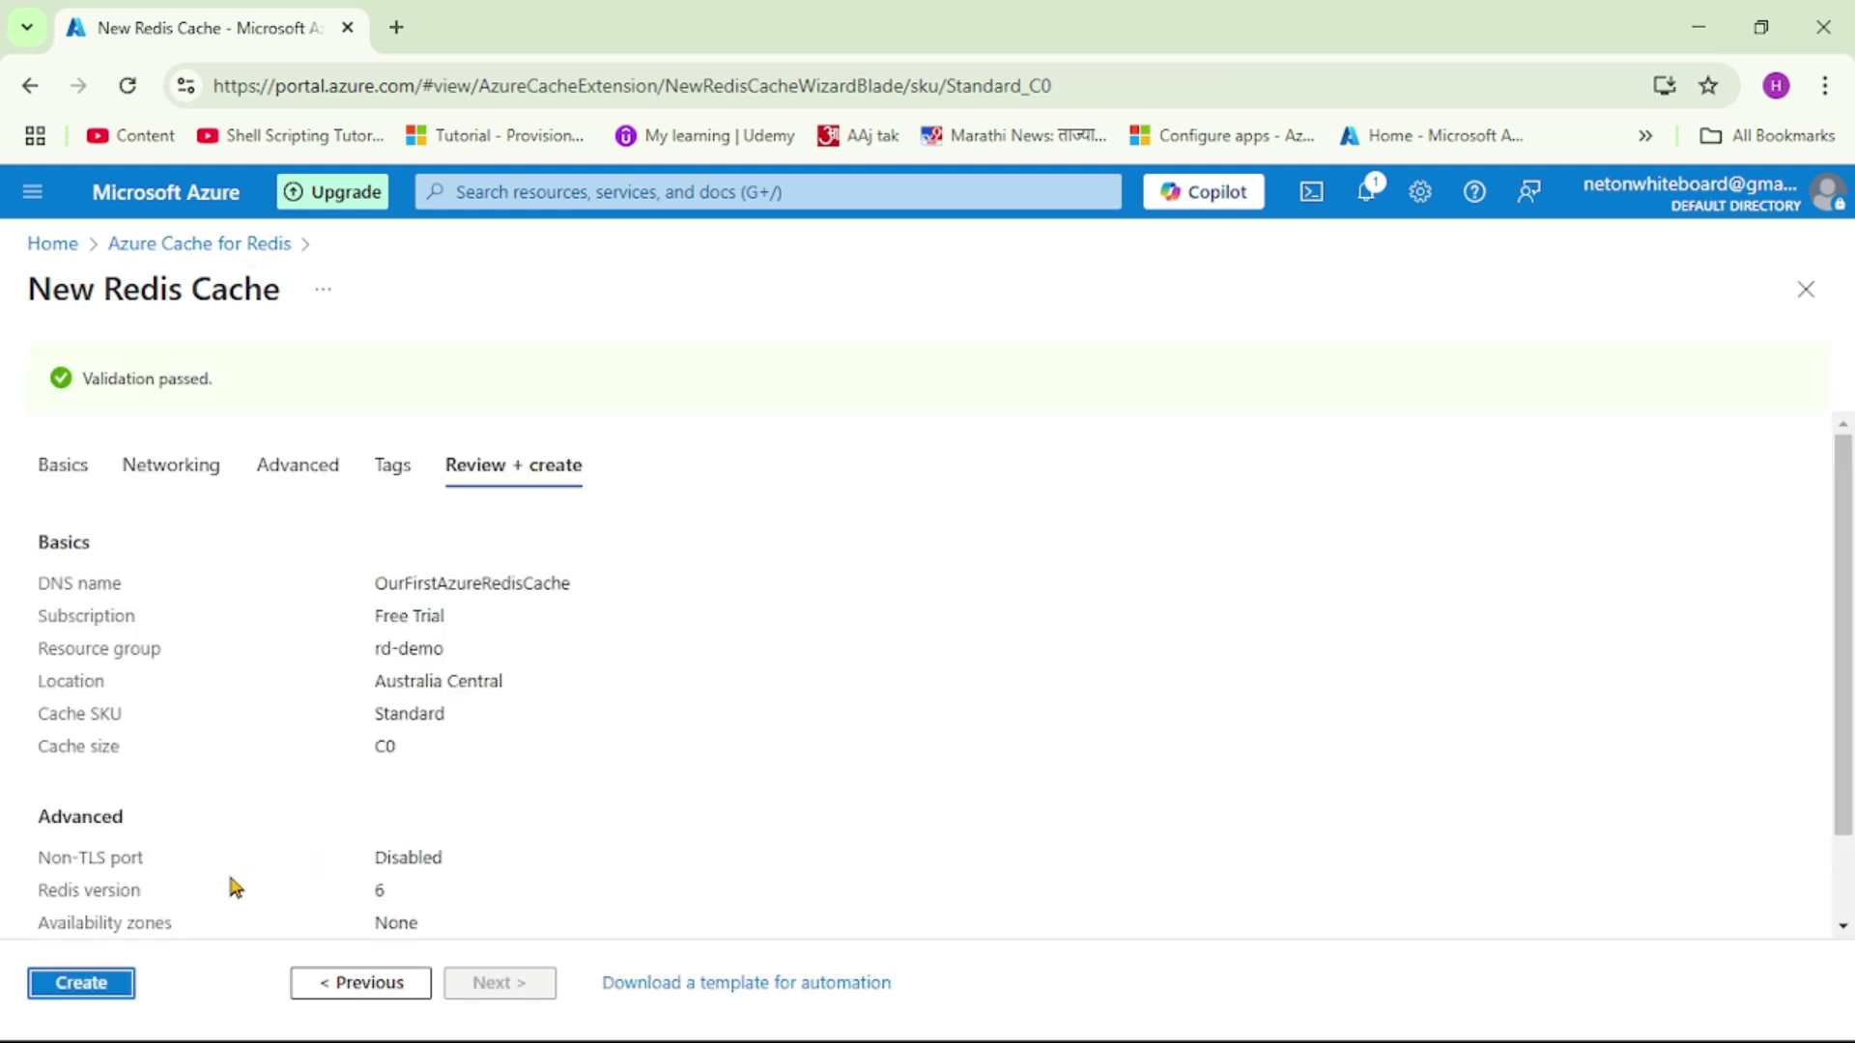
left_click(85, 993)
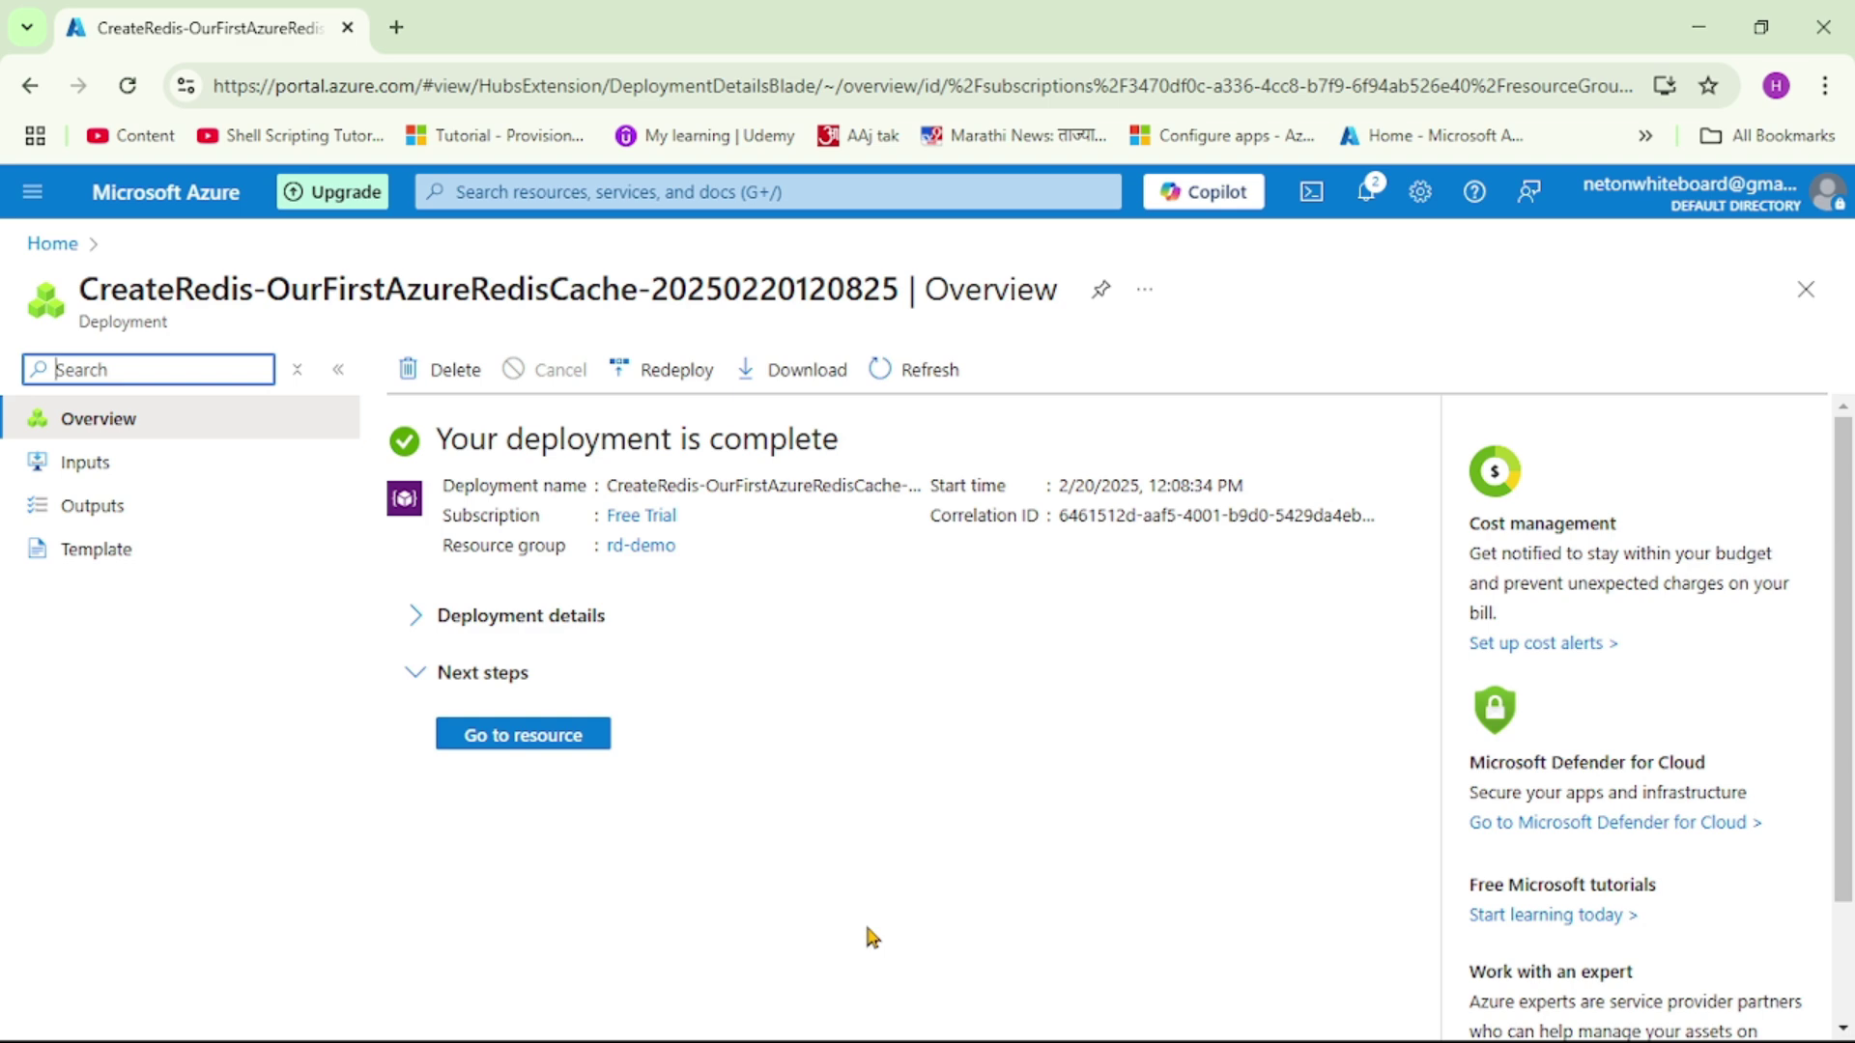
- Open the deployed Redis cache resource and highlight its host name in the overview
left_click(534, 732)
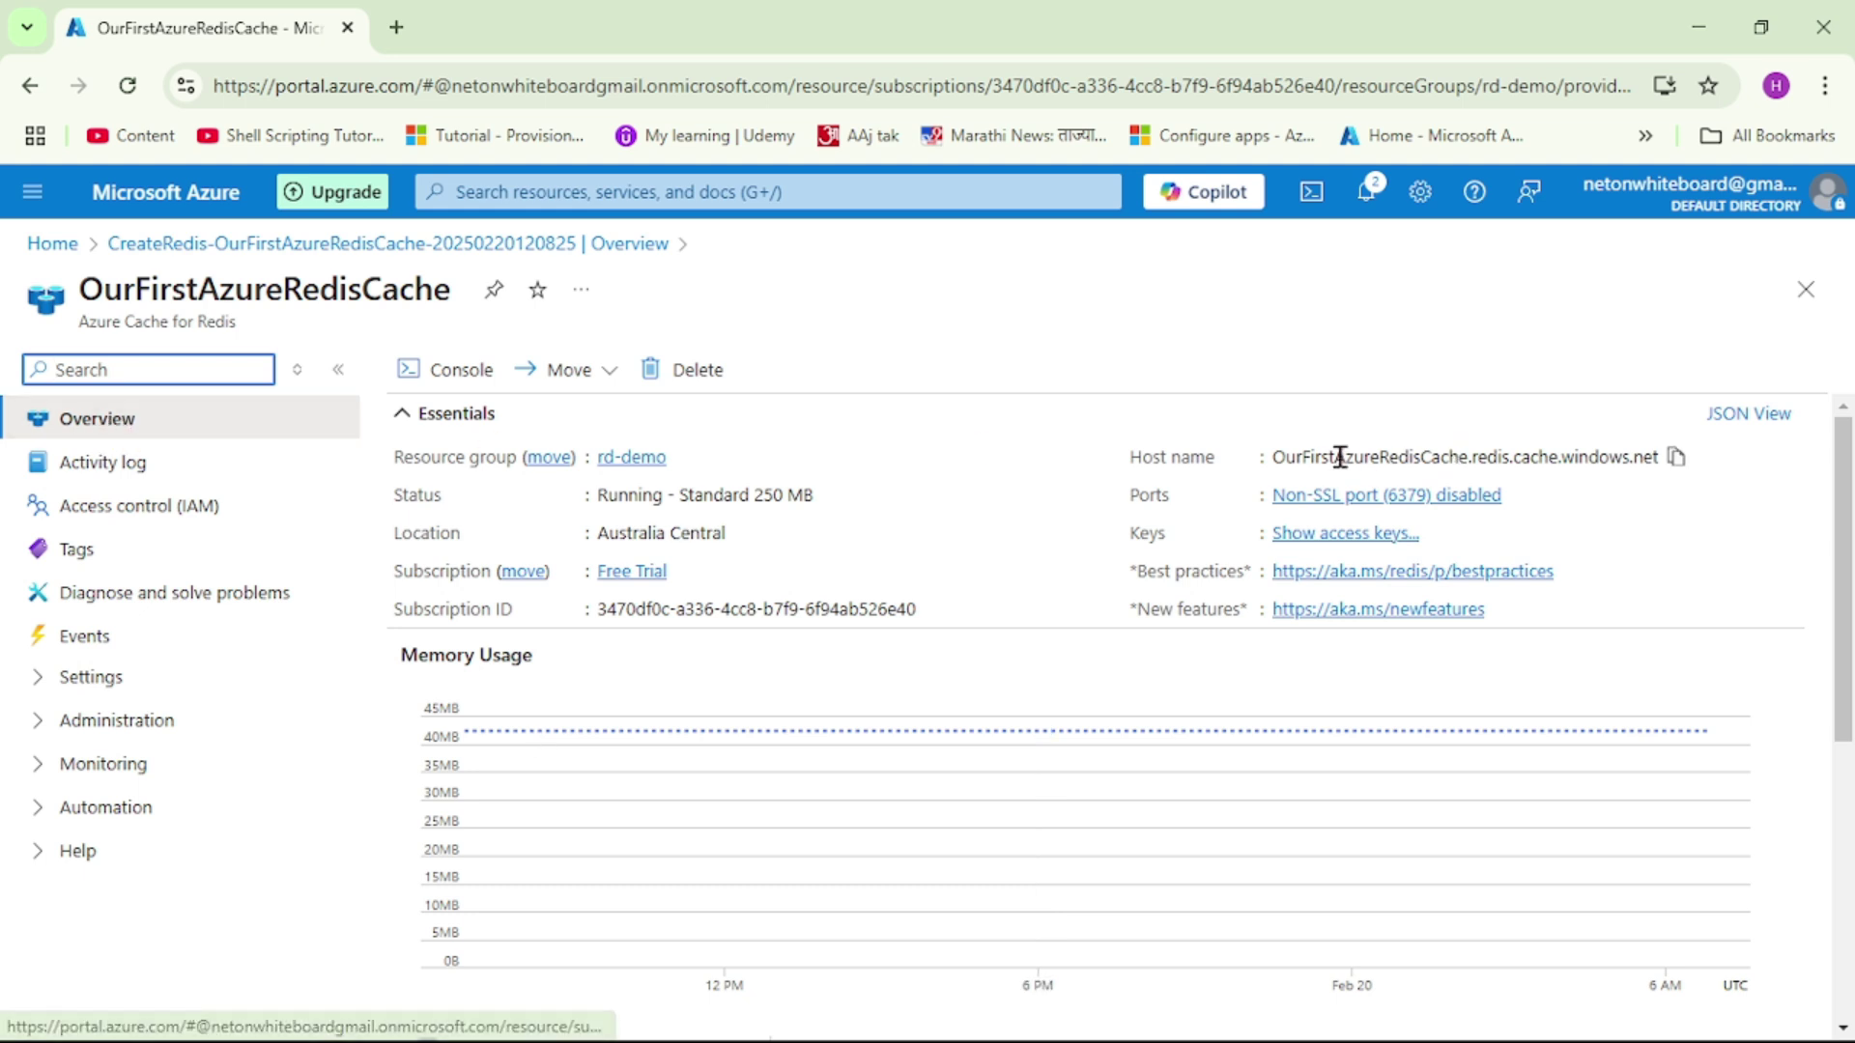
left_click(1275, 461)
left_click_drag(1275, 461, 1576, 460)
left_click_drag(1654, 460, 1657, 460)
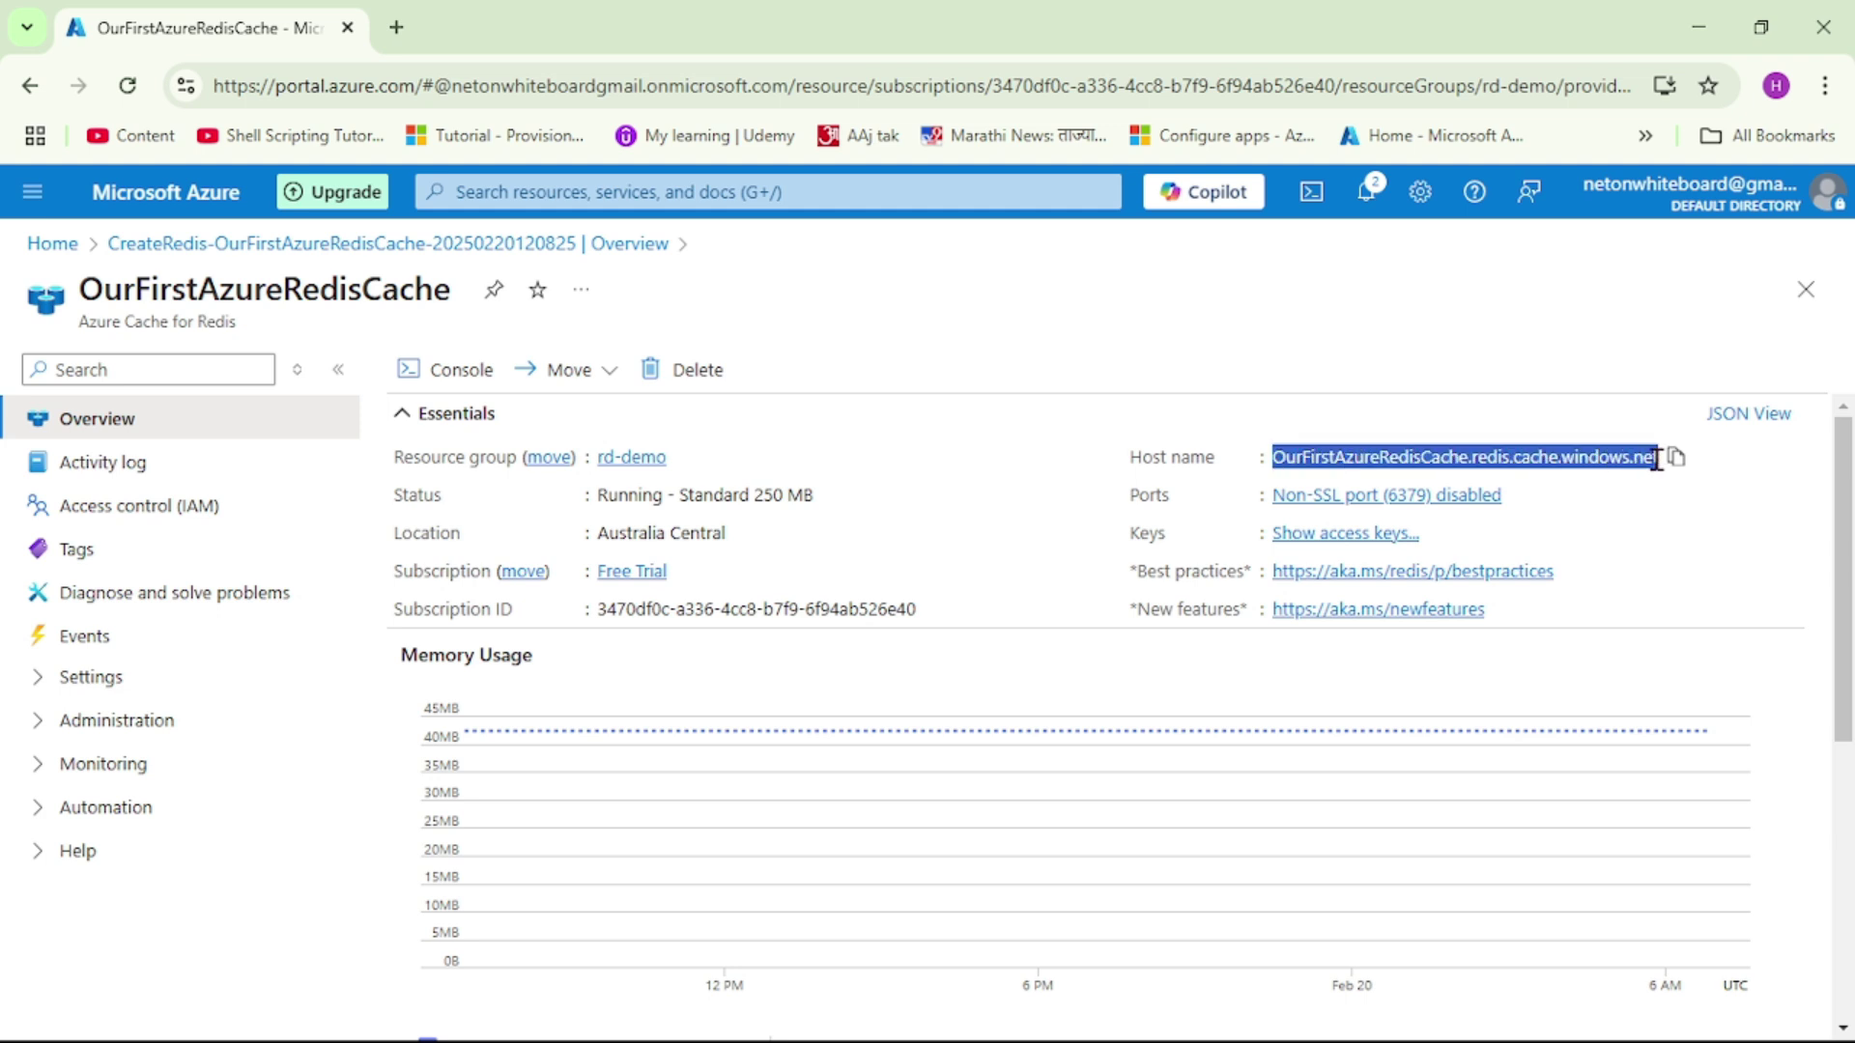
scroll(333, 806, "down", 1)
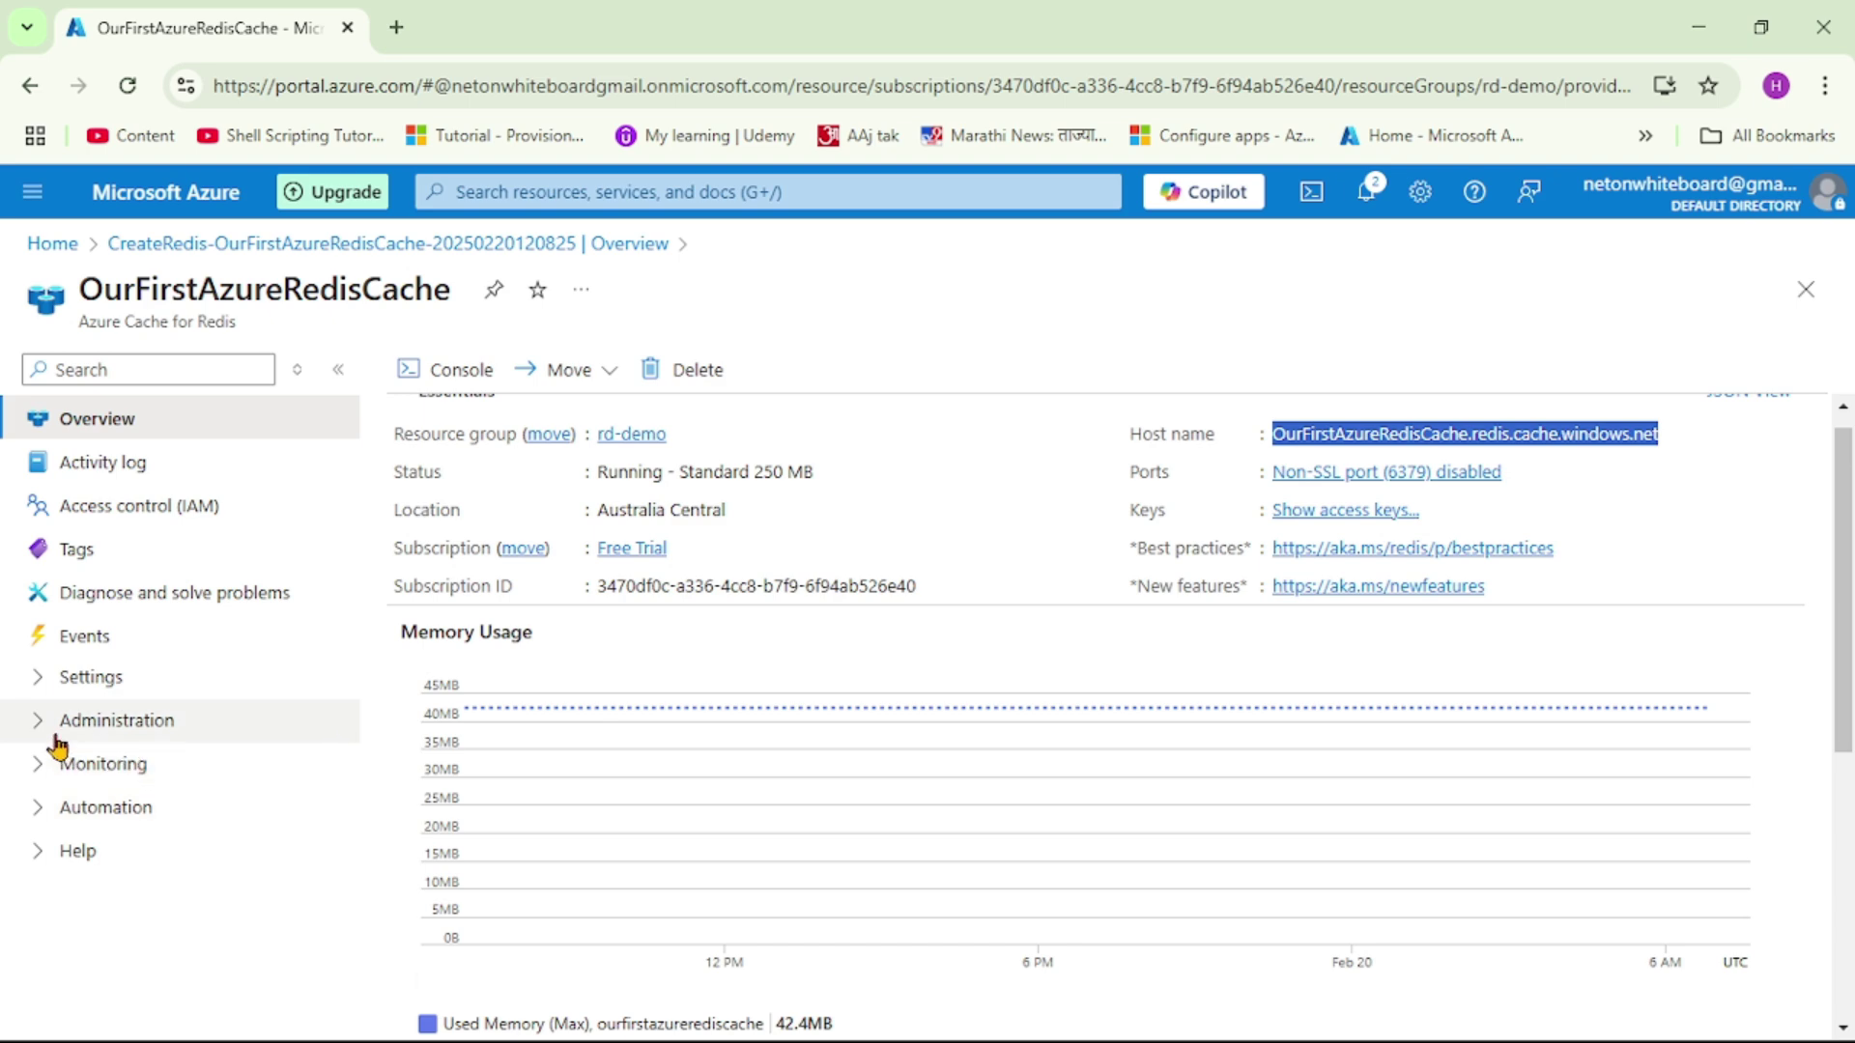
- Enable access keys authentication for the cache, save the change, and reveal the primary connection string
left_click(41, 686)
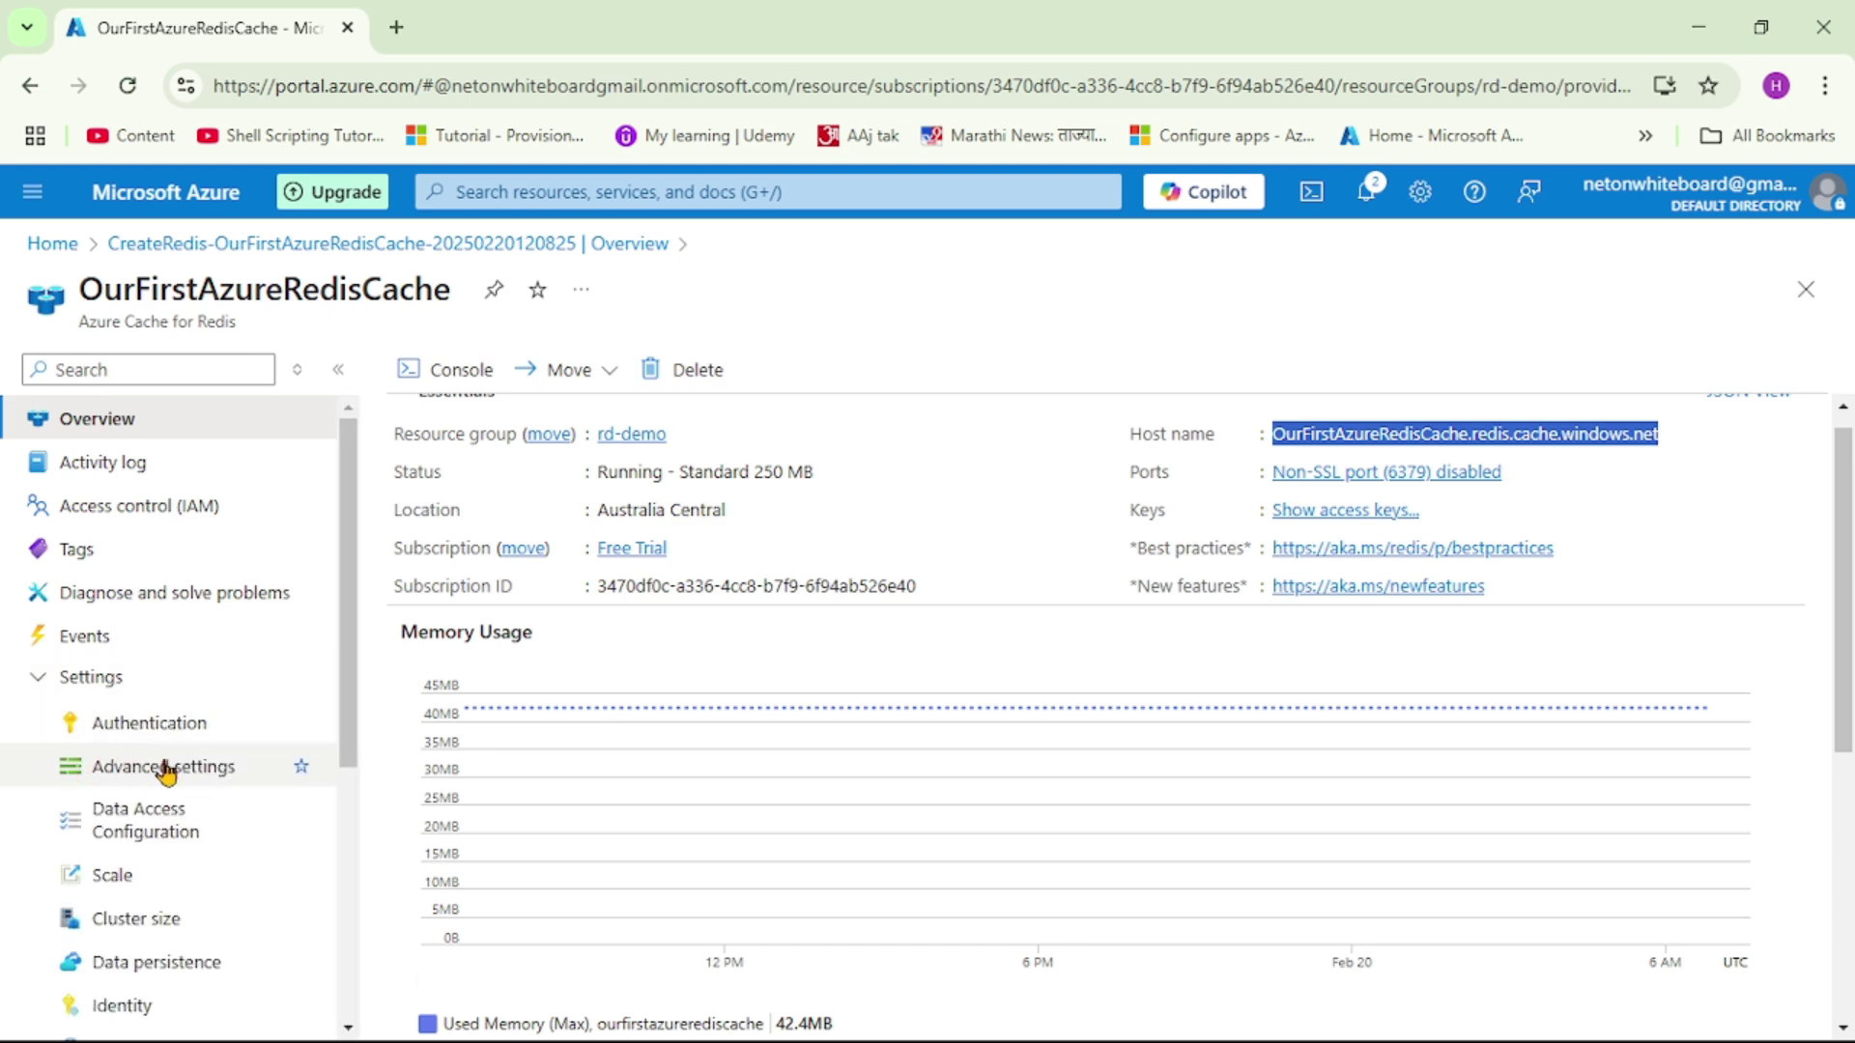
left_click(149, 734)
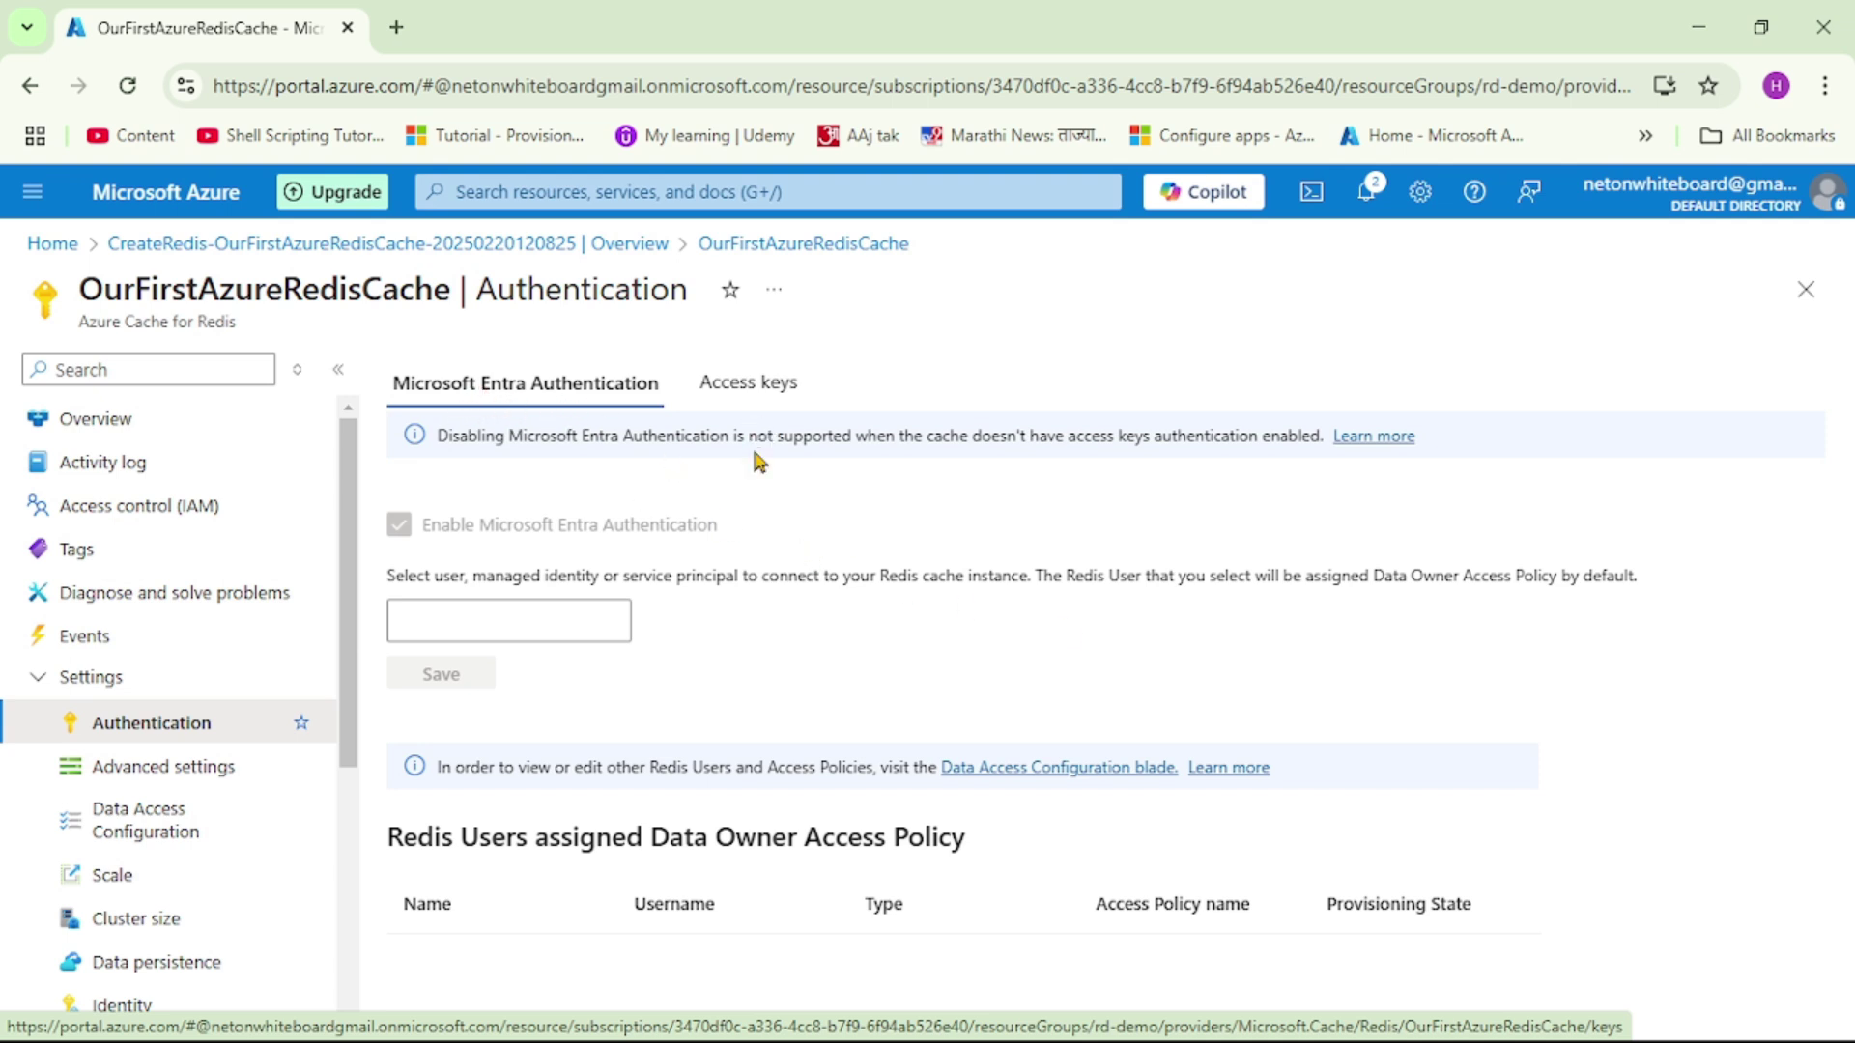
left_click(769, 404)
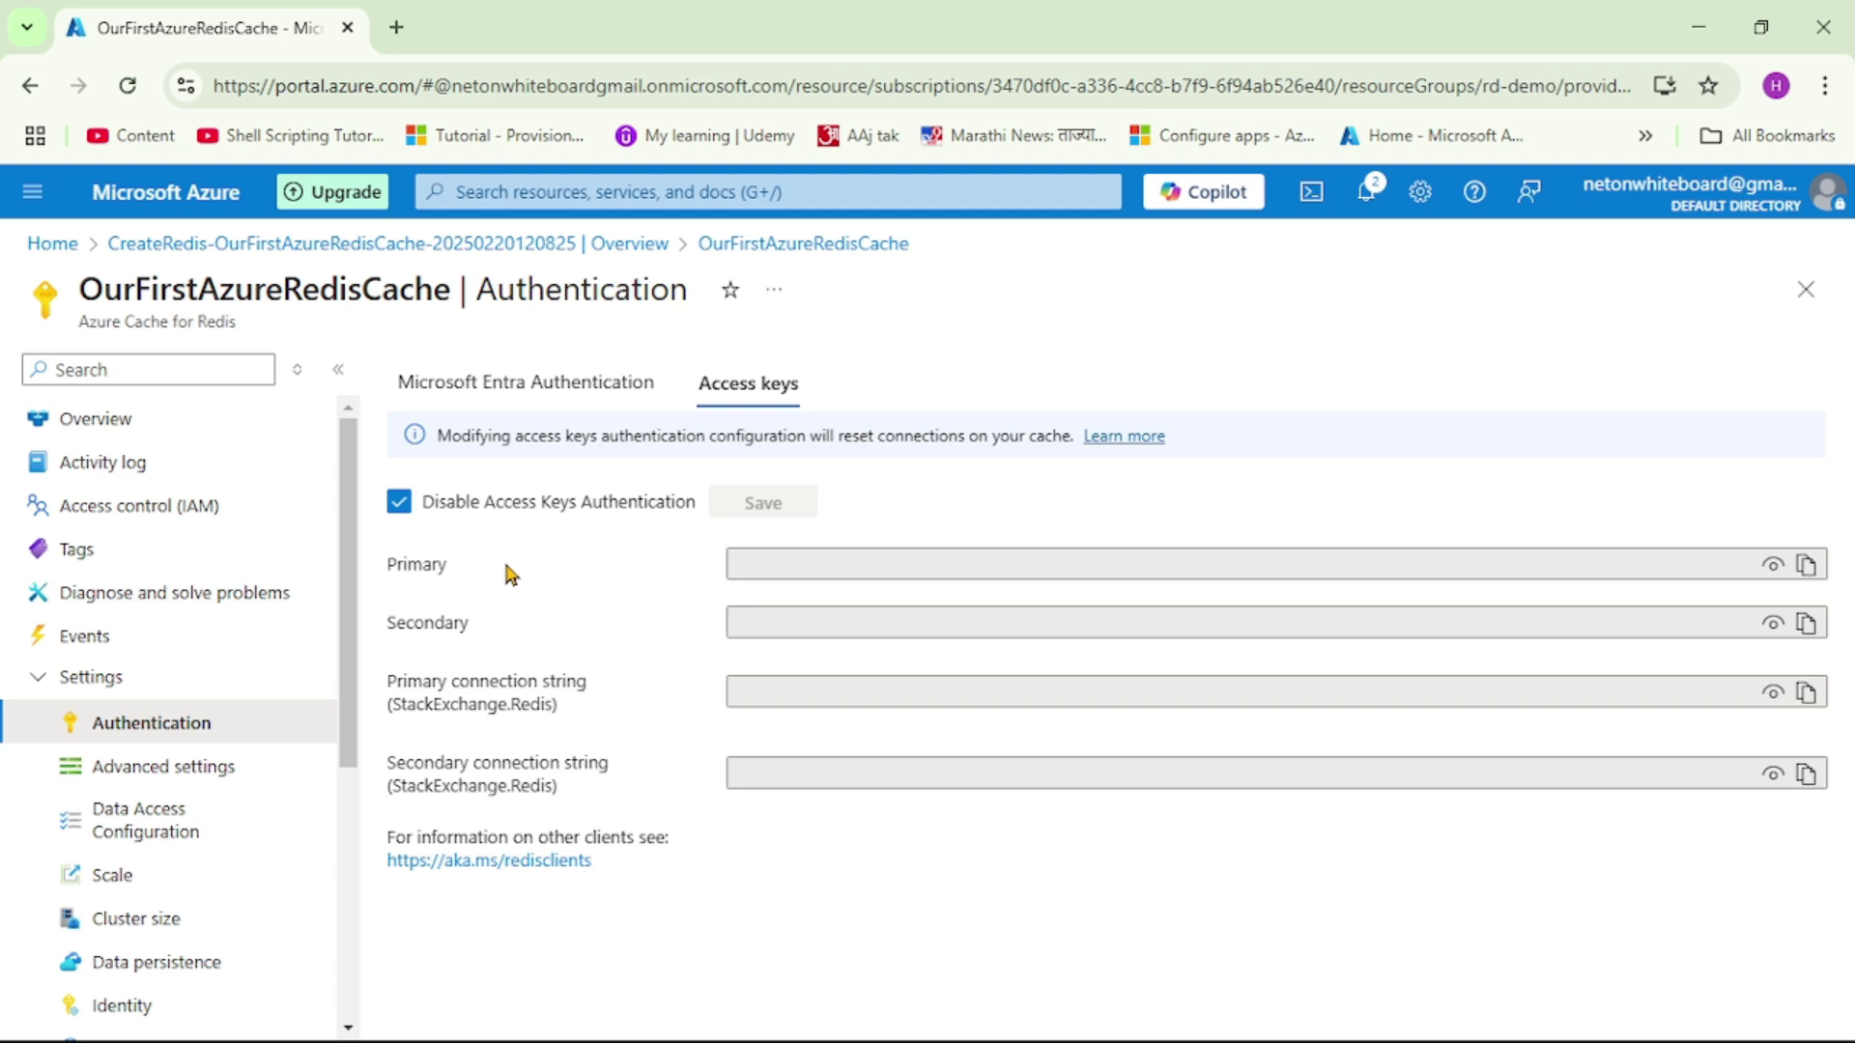
left_click(399, 505)
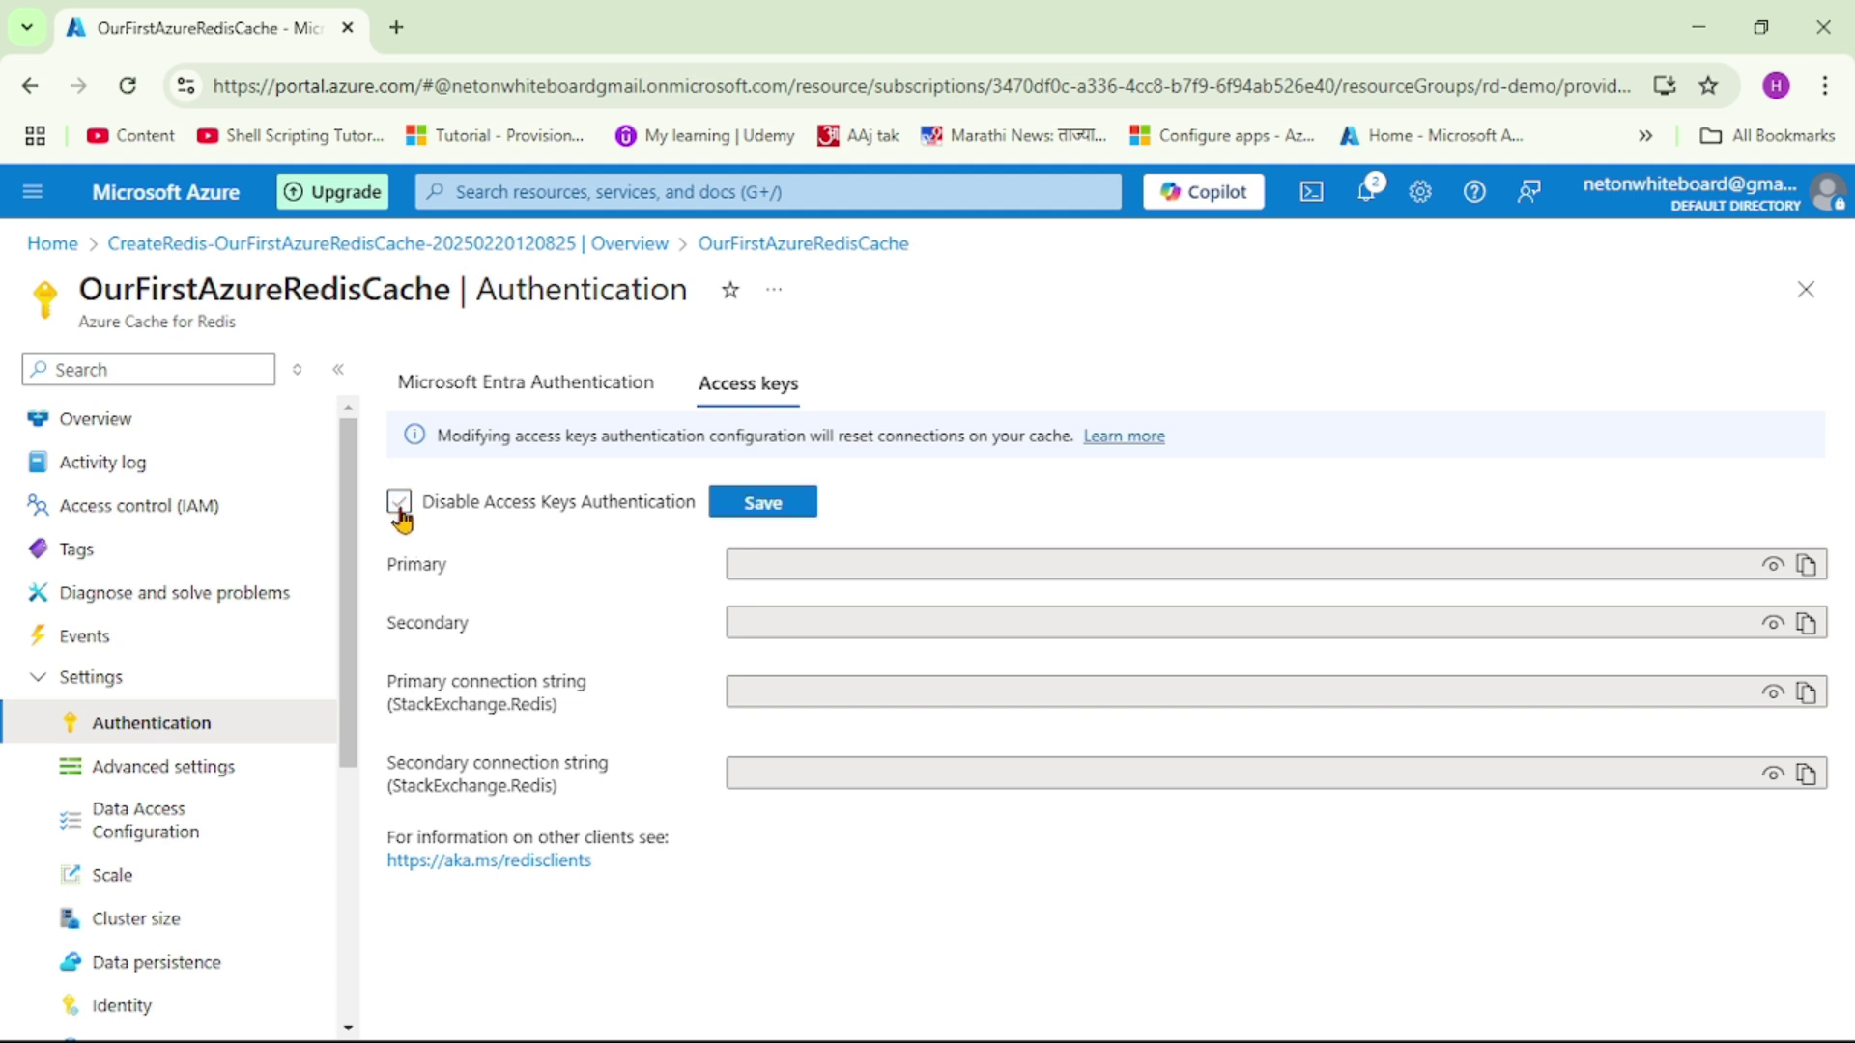
left_click(773, 510)
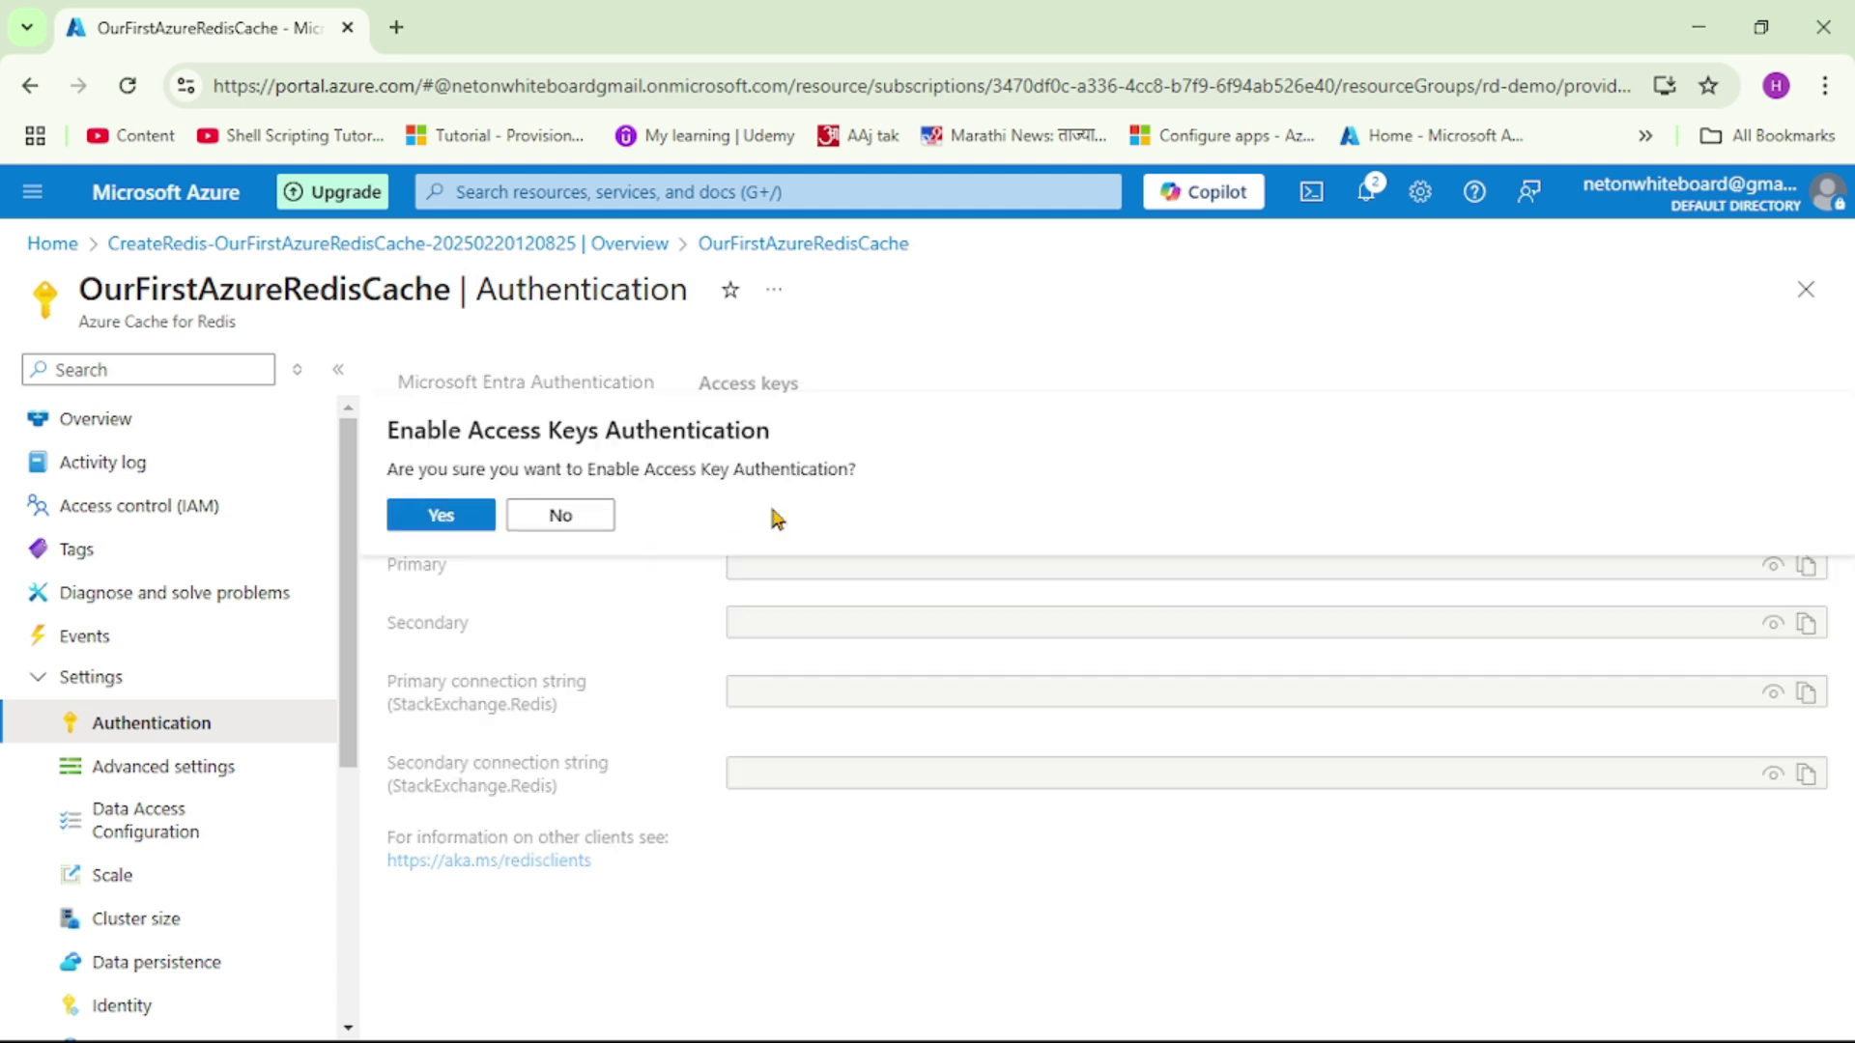
left_click(455, 522)
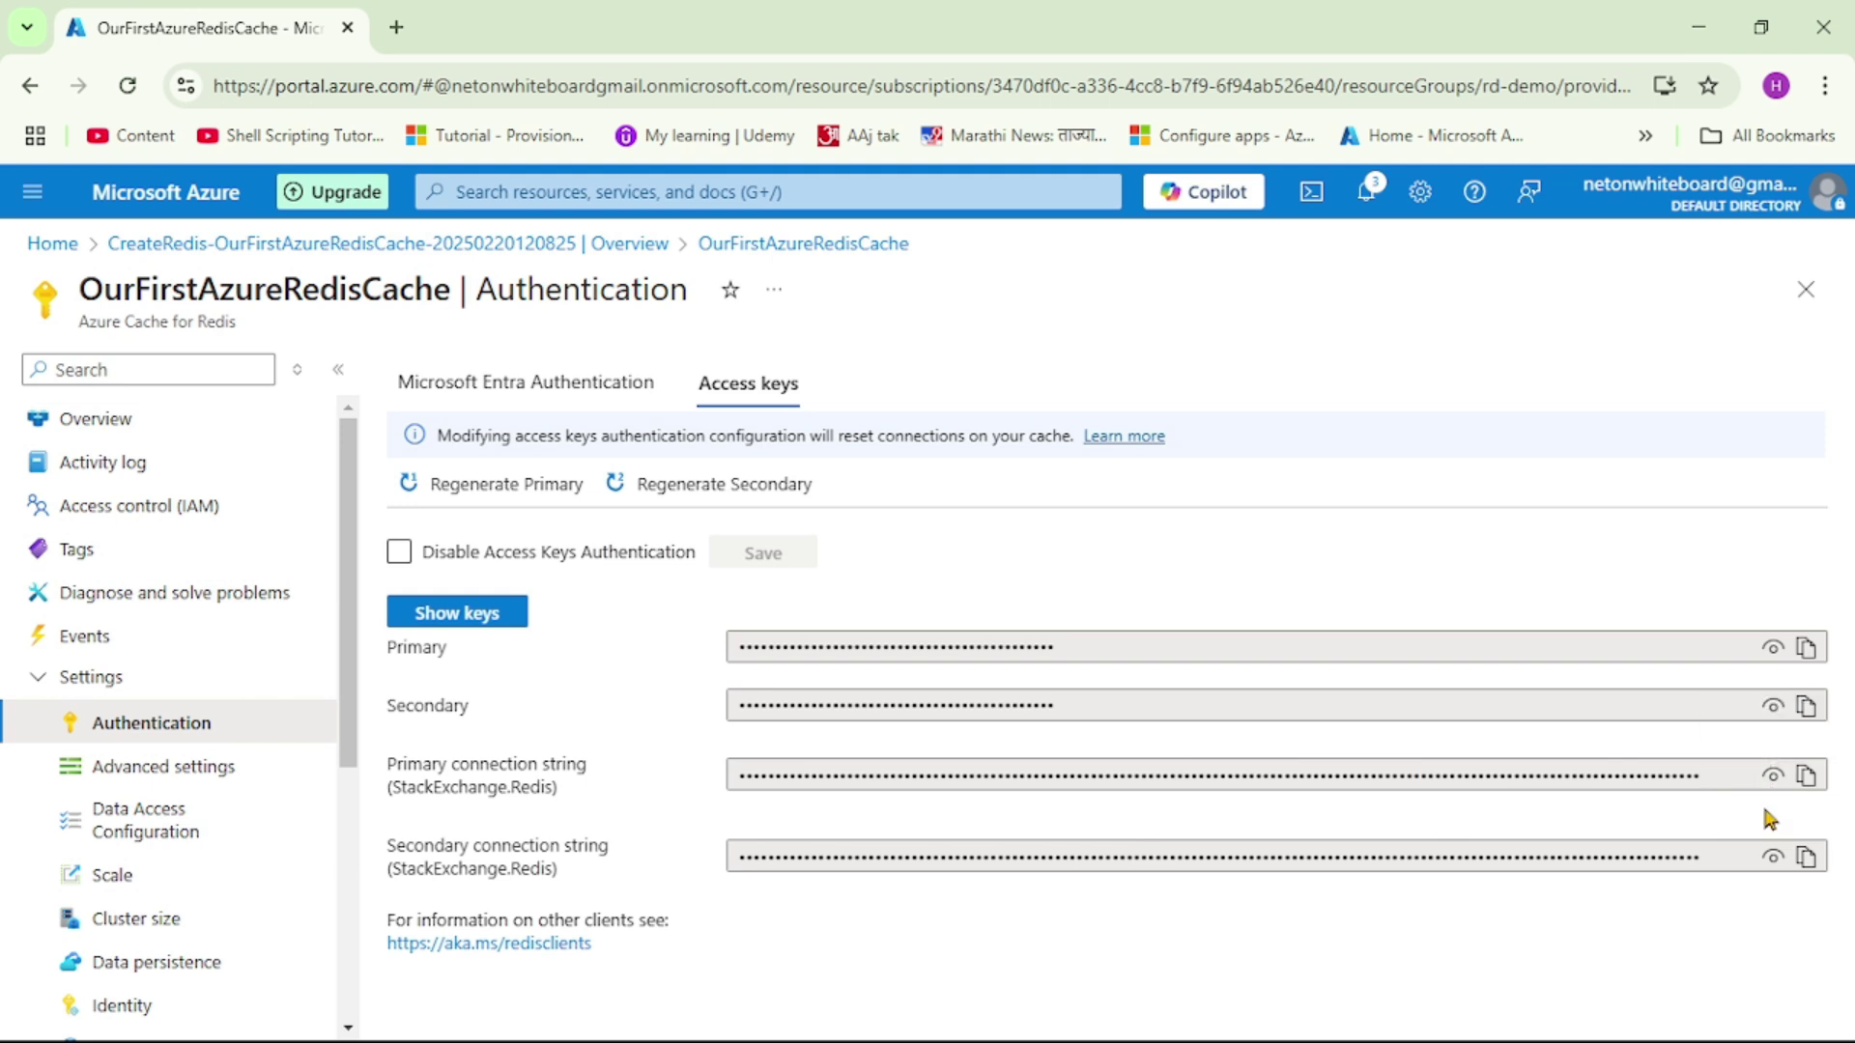
left_click(1773, 774)
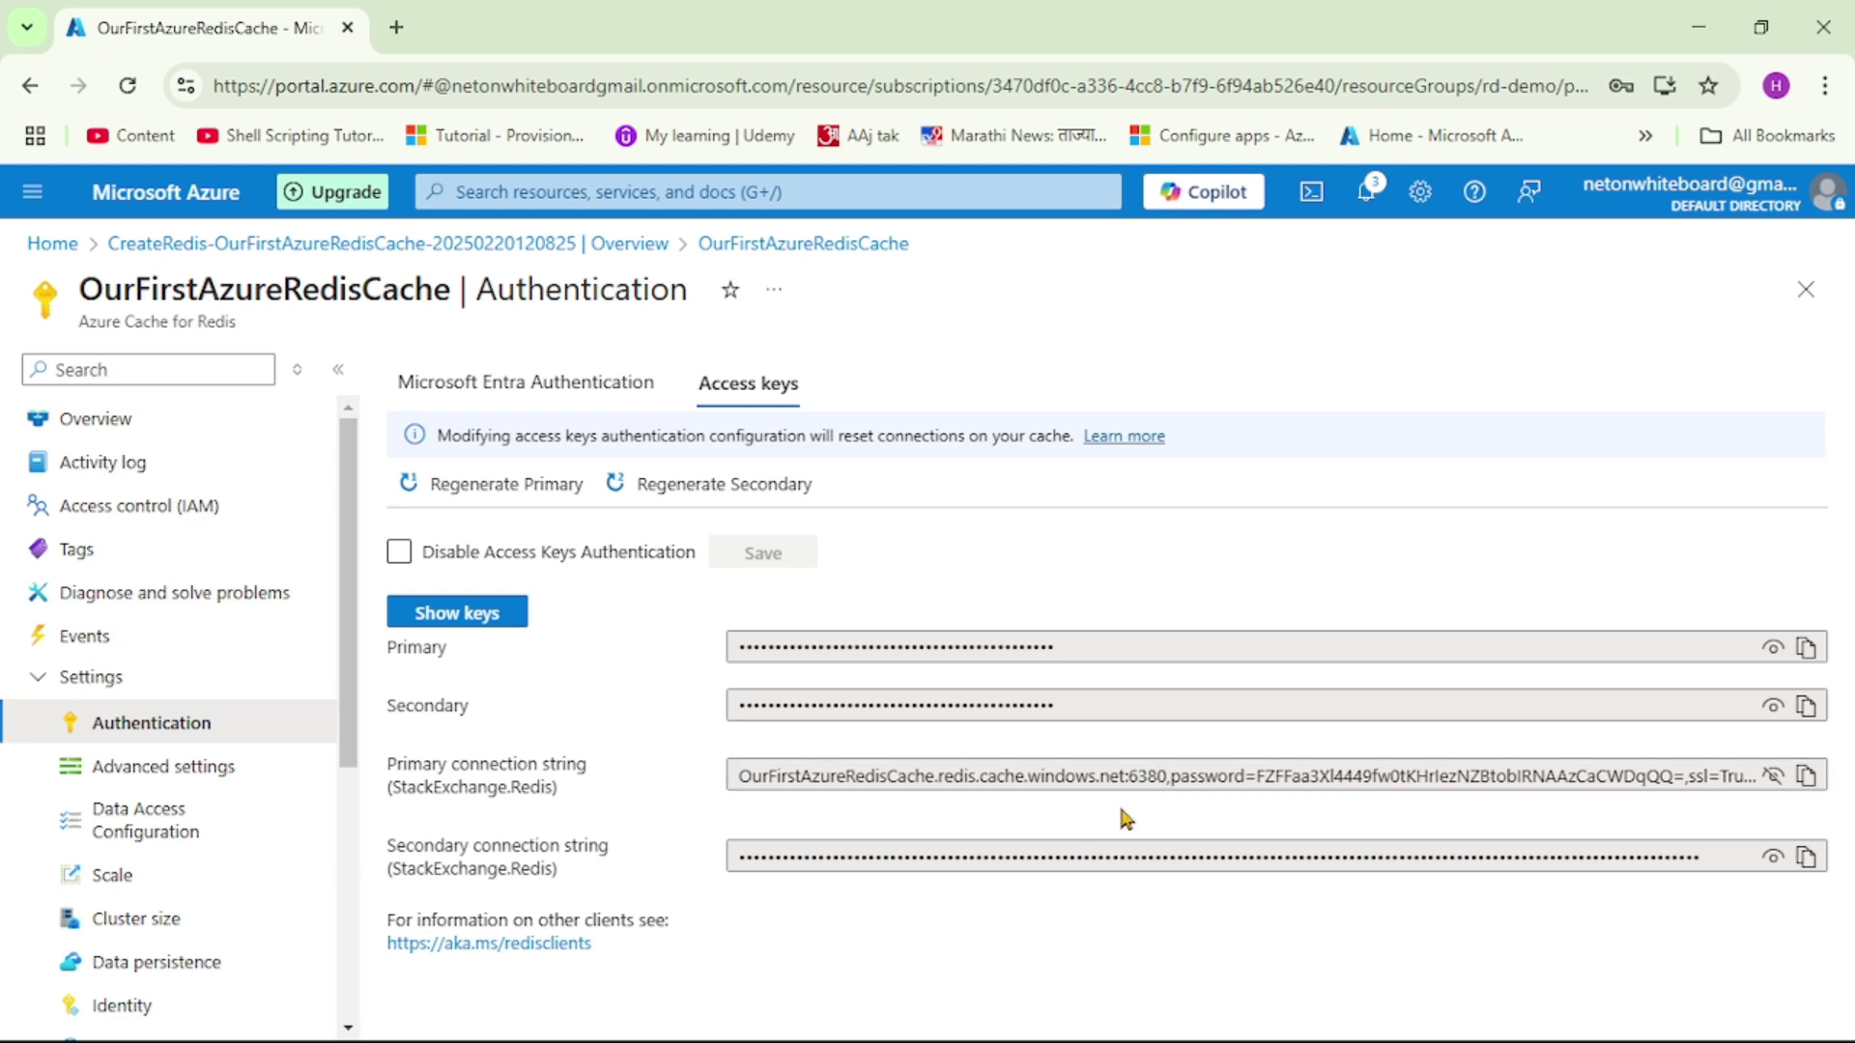
- Review the cache's Scale, Virtual Network and Private Endpoint settings
left_click(93, 887)
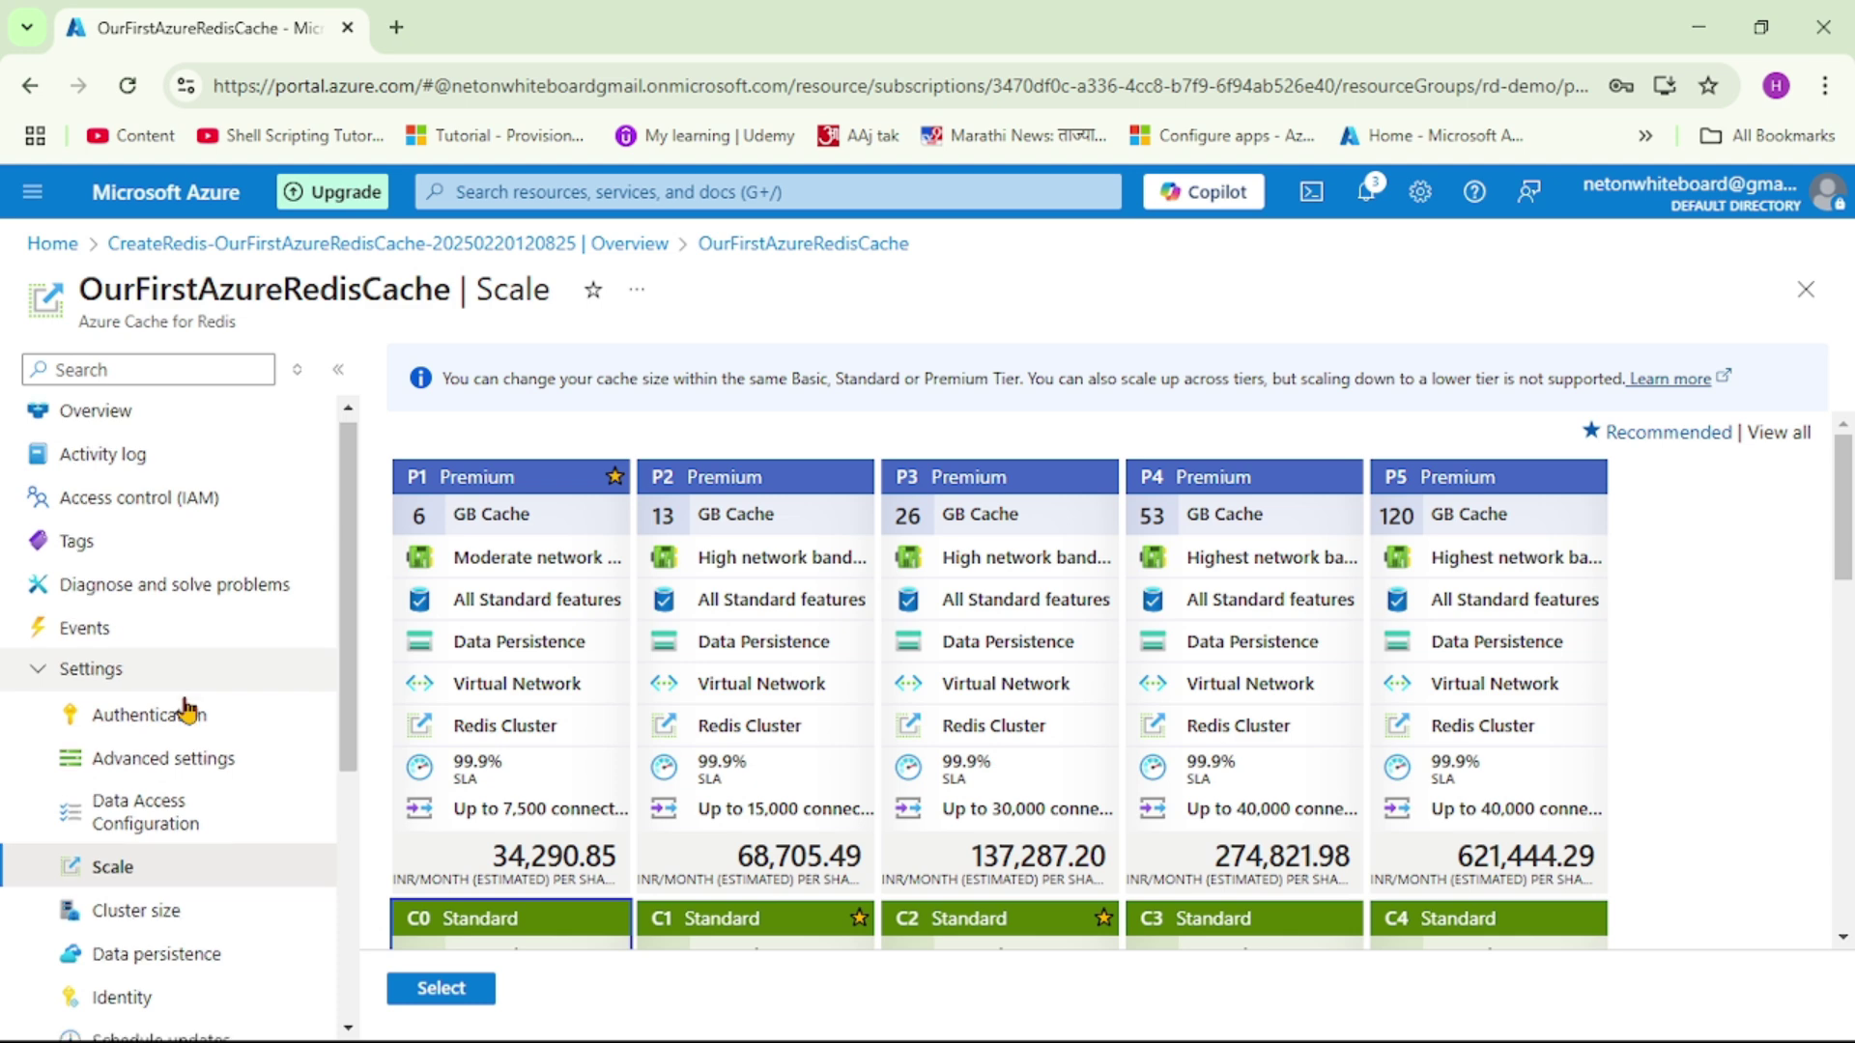
scroll(185, 713, "down", 4)
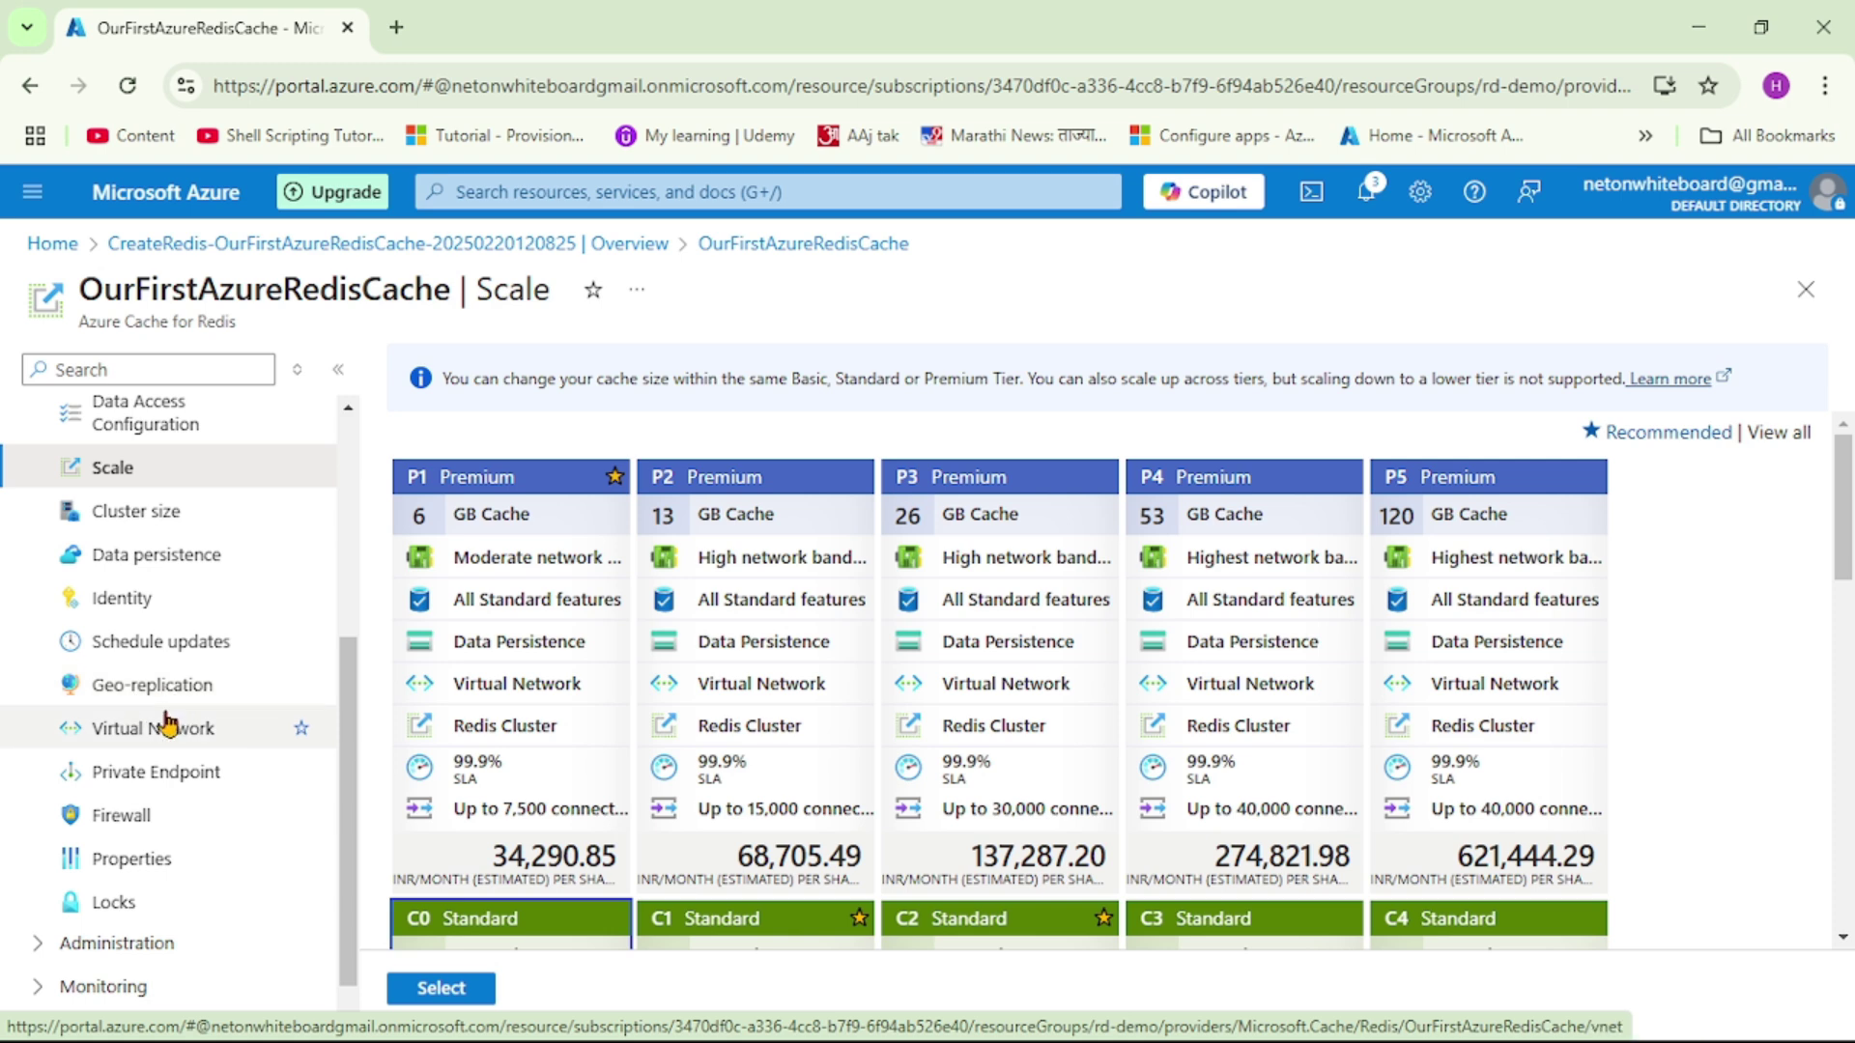
scroll(189, 831, "down", 1)
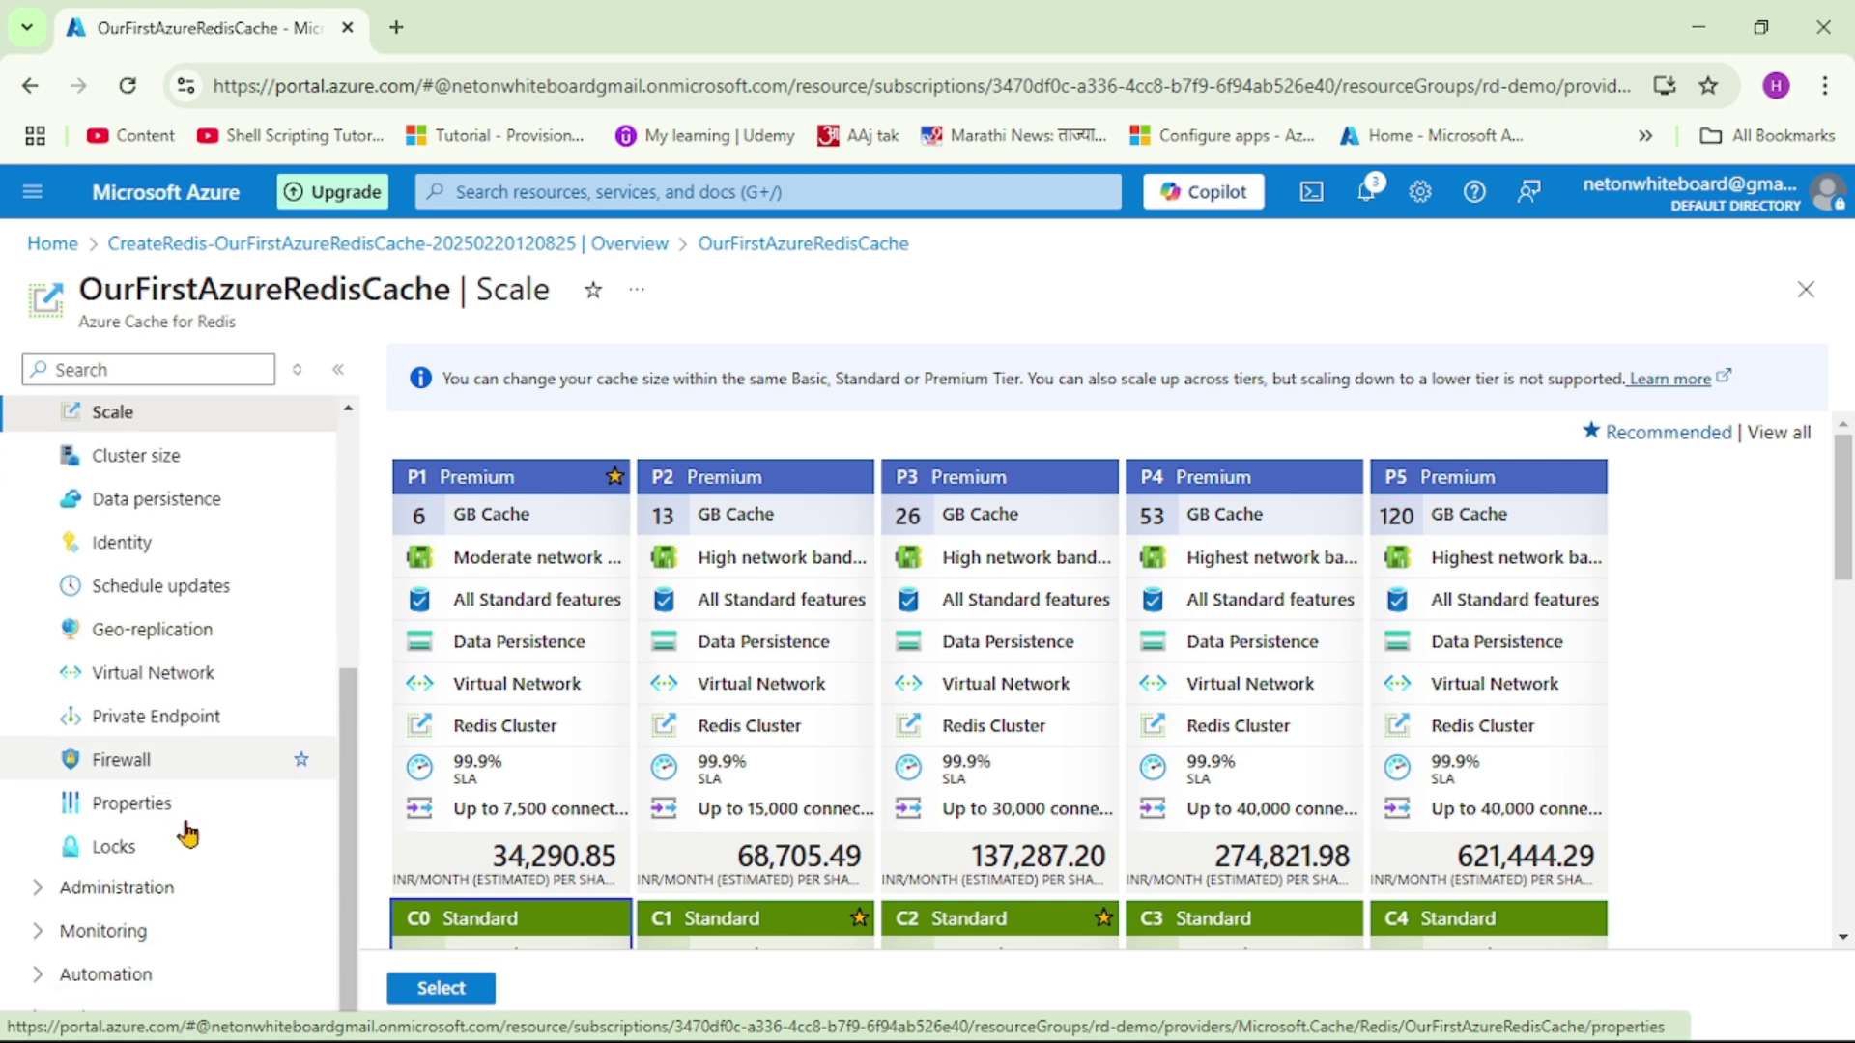
left_click(156, 688)
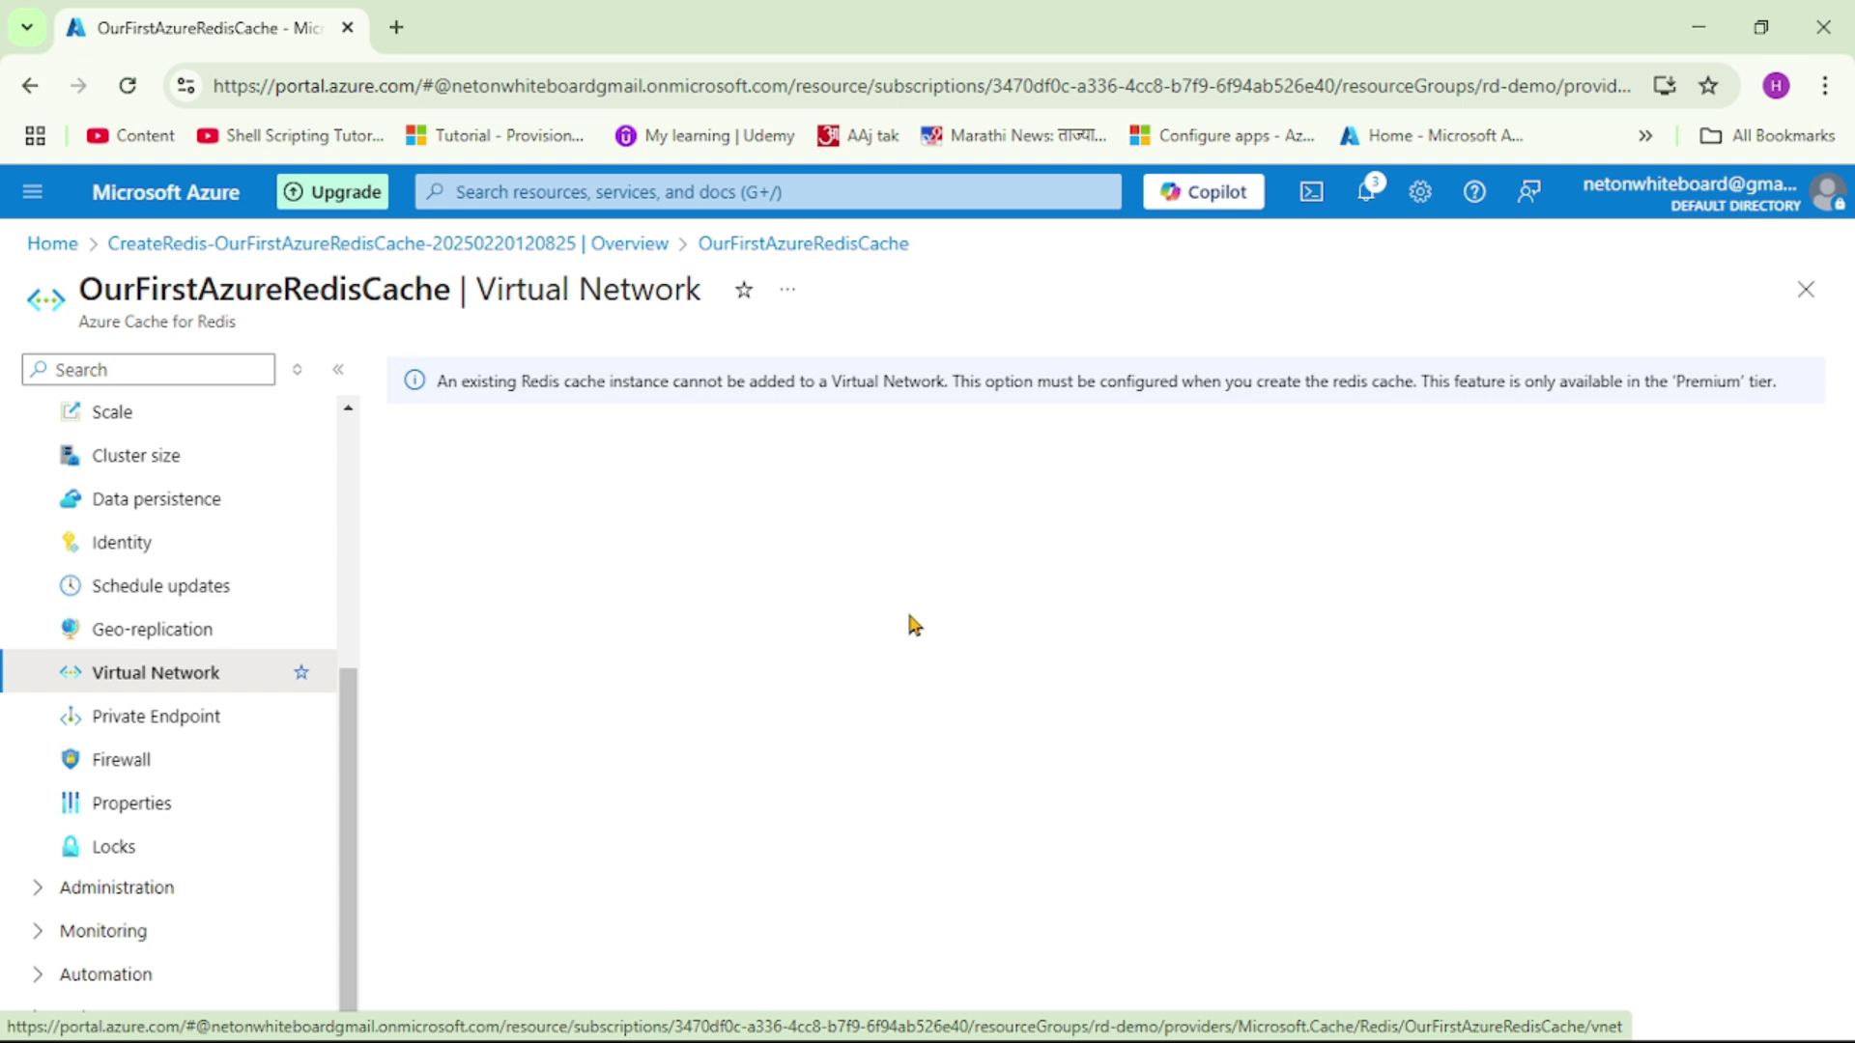
left_click(173, 738)
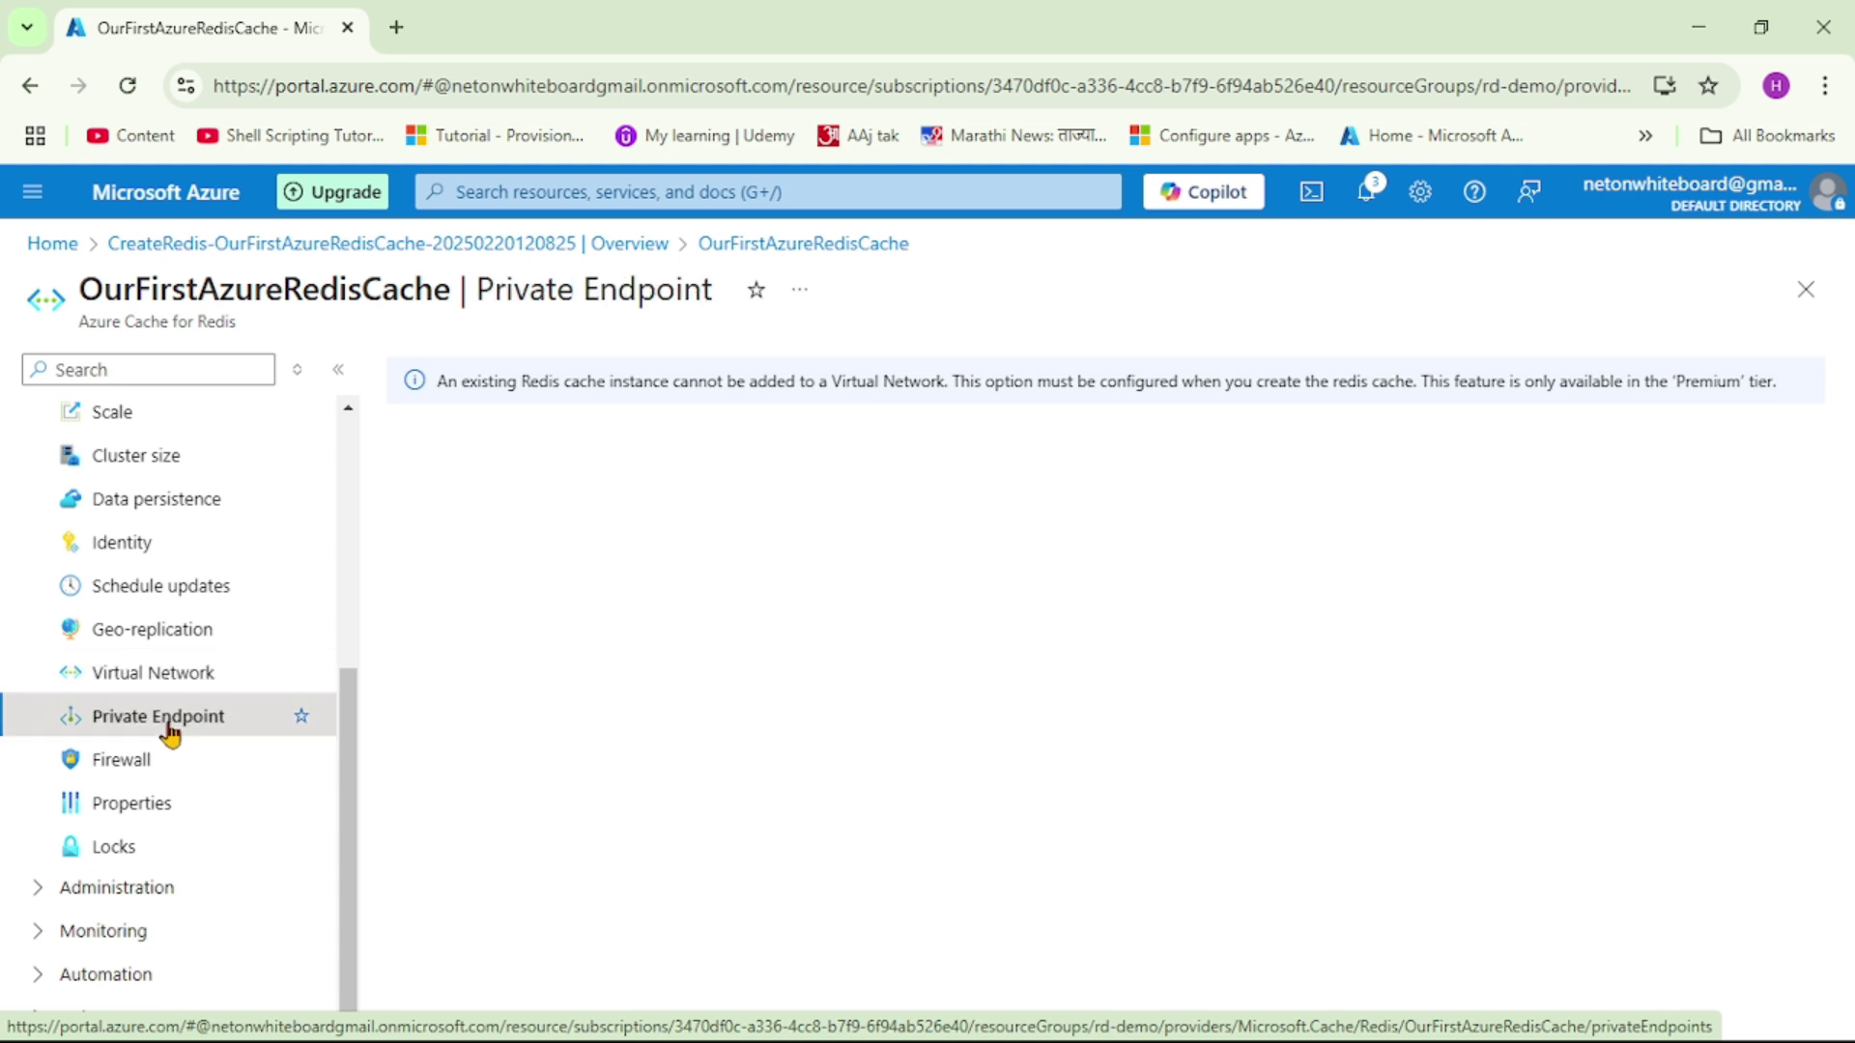